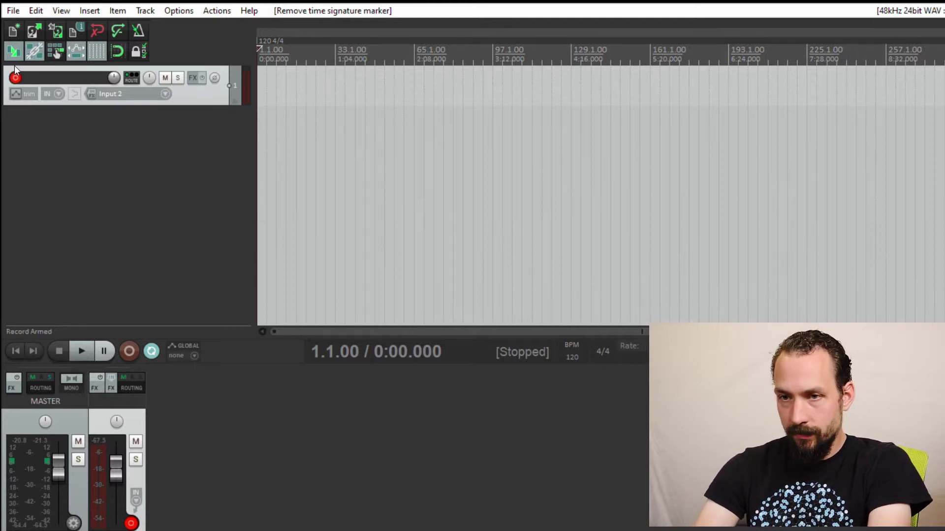
Disarm track 1 for recording with Ctrl+Alt+R.
{"action": "key", "text": "ctrl+alt+r"}
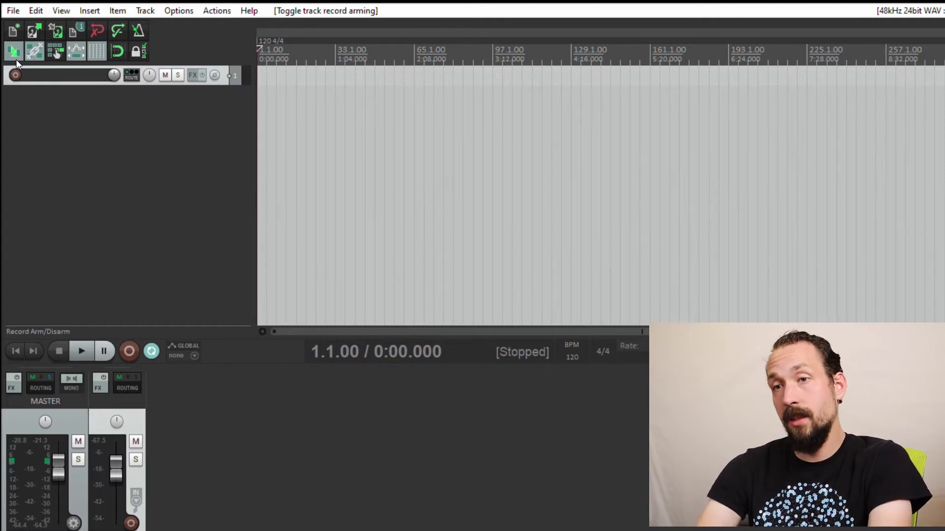
Arm track 1 to record from Input 2 and switch the metronome on.
{"action": "left_click", "coordinate": [16, 59]}
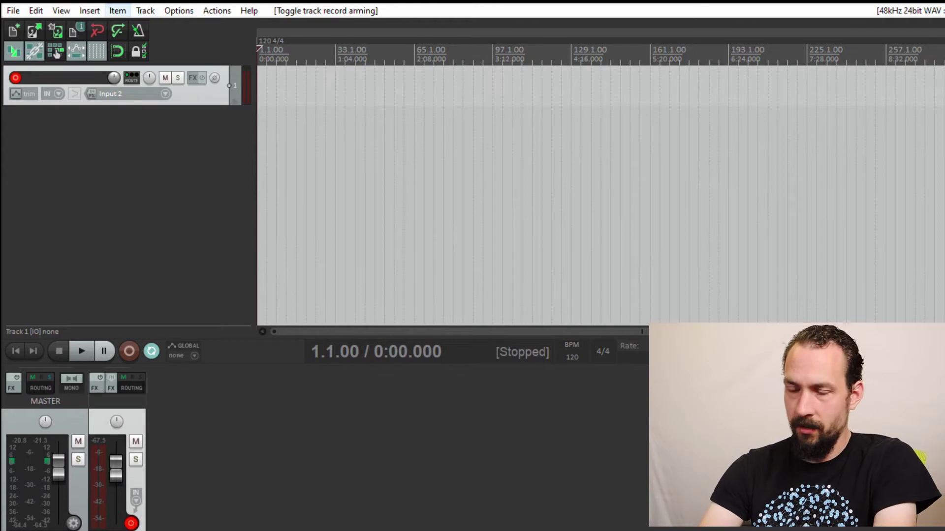
{"action": "left_click", "coordinate": [140, 19]}
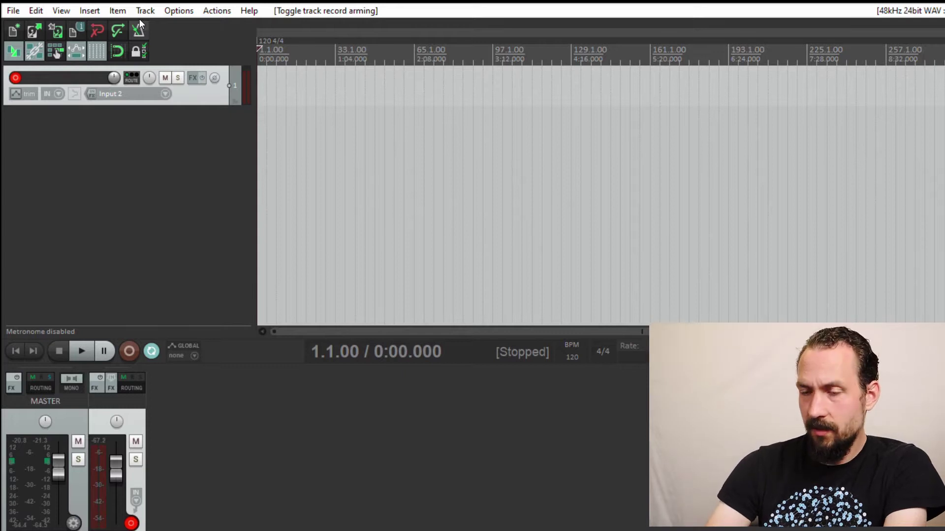
{"action": "left_click", "coordinate": [140, 20]}
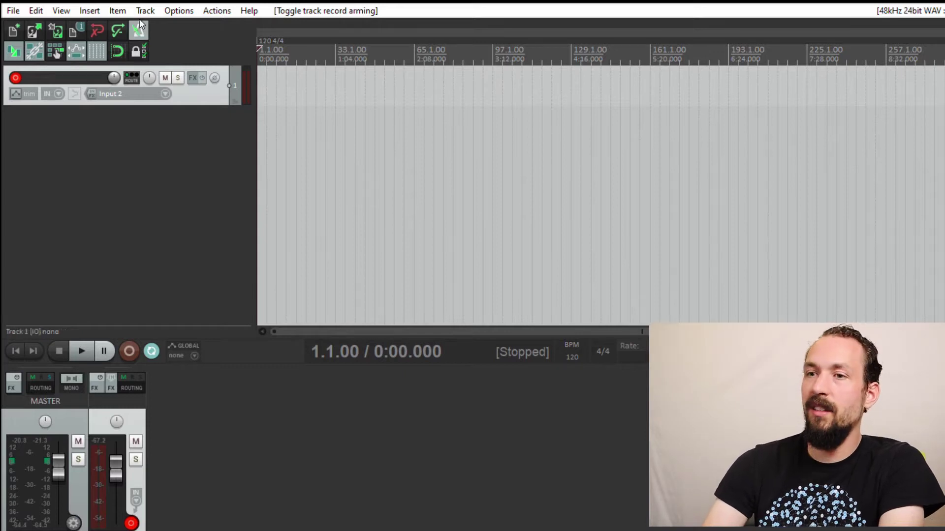
Play the click with its count-in twice, stopping back at the start each time.
{"action": "left_click", "coordinate": [78, 337]}
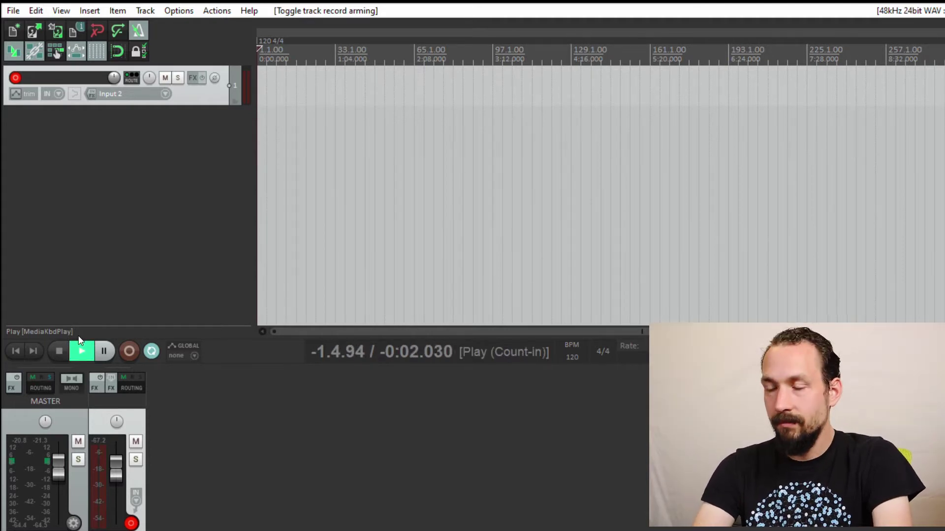
{"action": "key", "text": "space"}
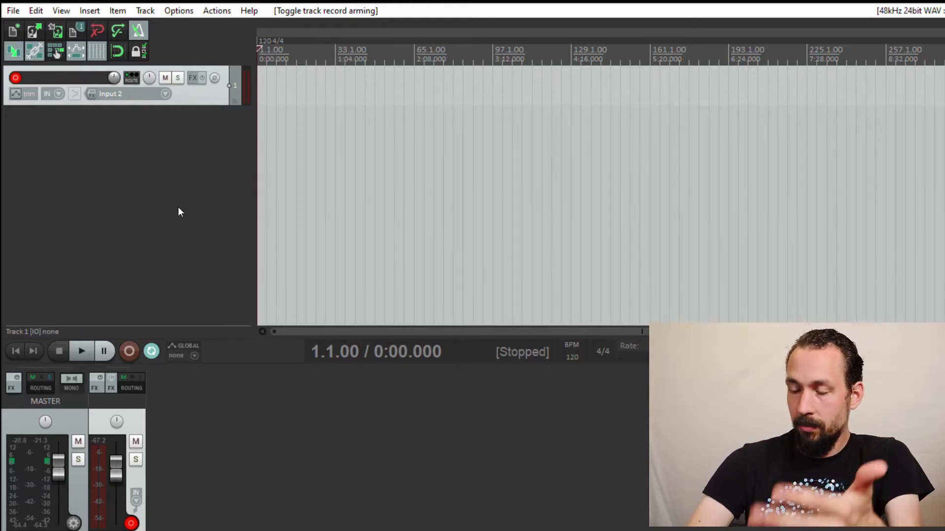
{"action": "key", "text": "space"}
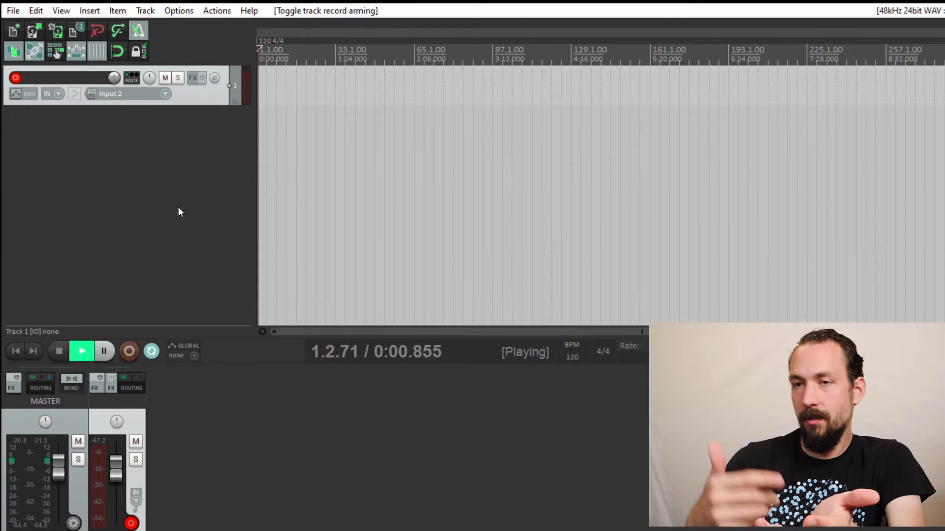
{"action": "key", "text": "space"}
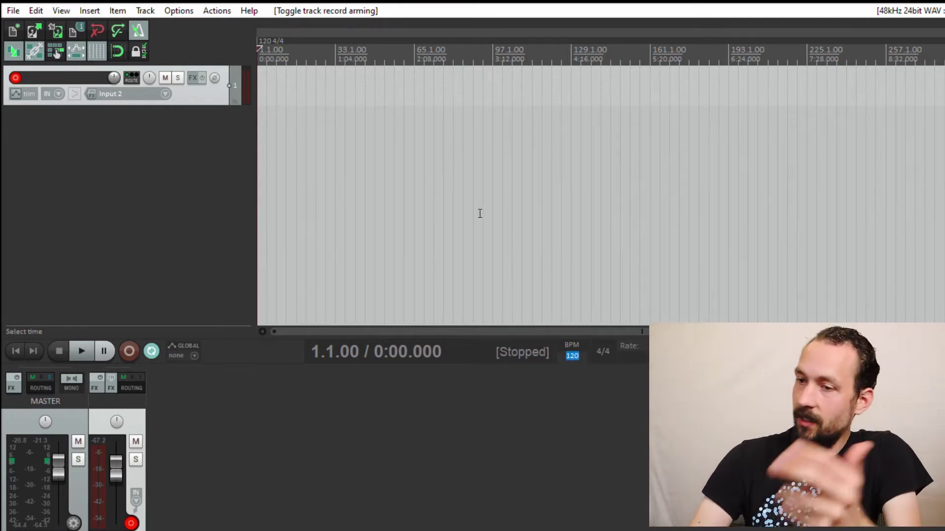
Change the tempo to 100 BPM and play the count-in at the new tempo.
{"action": "type", "text": "1"}
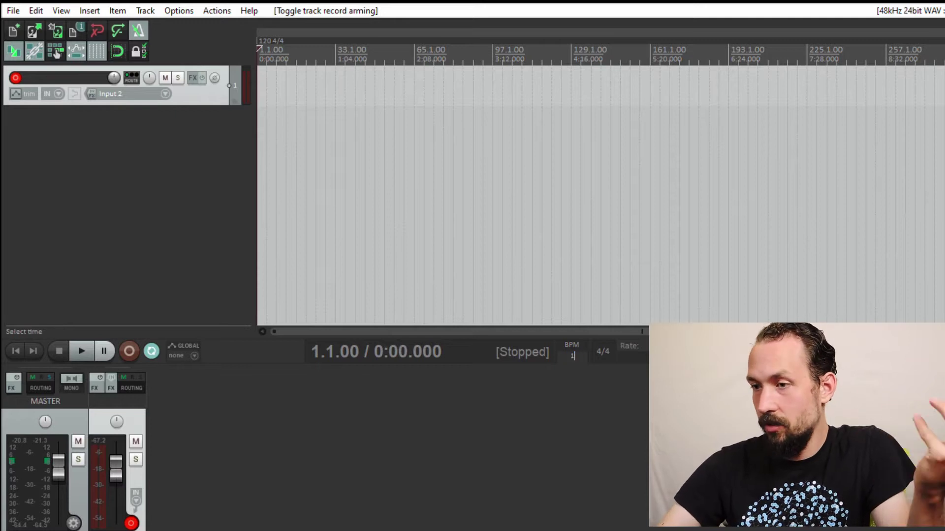
{"action": "type", "text": "00"}
{"action": "key", "text": "Return"}
{"action": "key", "text": "space"}
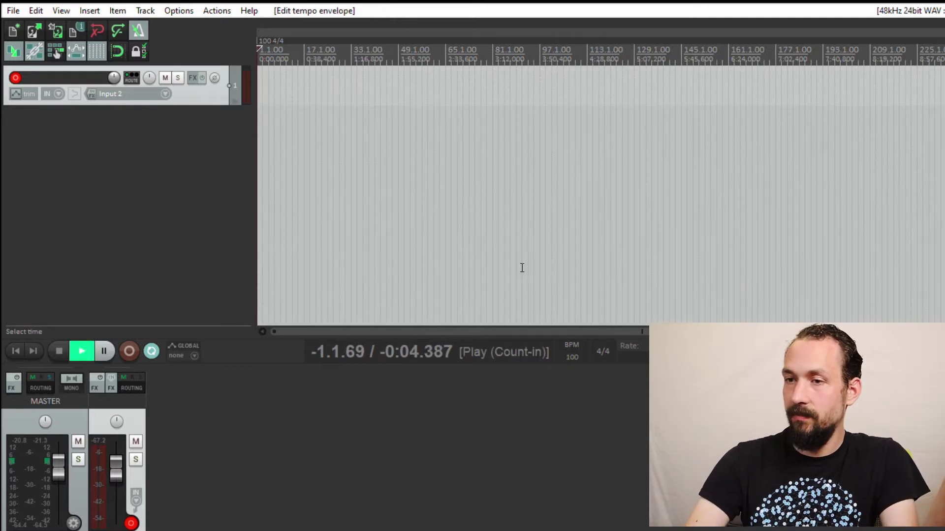
{"action": "key", "text": "space"}
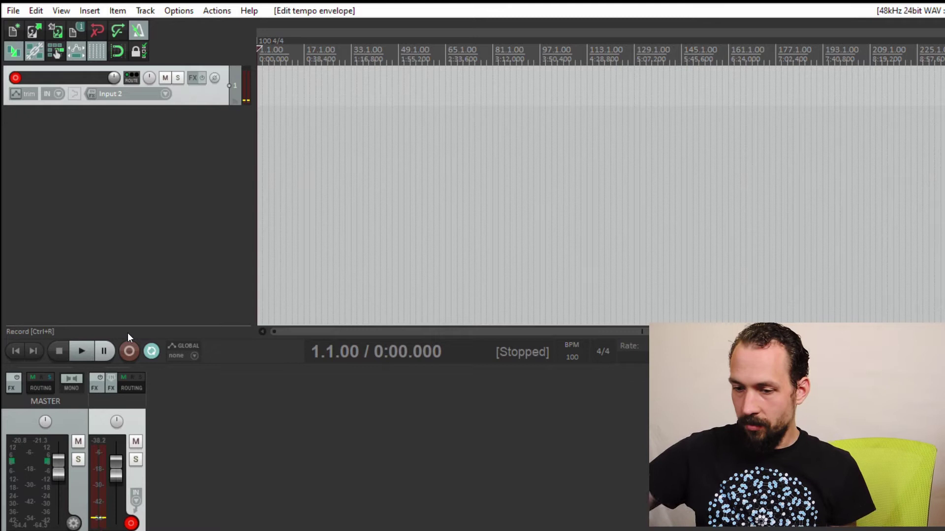
Record a roughly 12-bar guitar take on the Input 2 track from 1.1.00.
{"action": "left_click", "coordinate": [128, 337]}
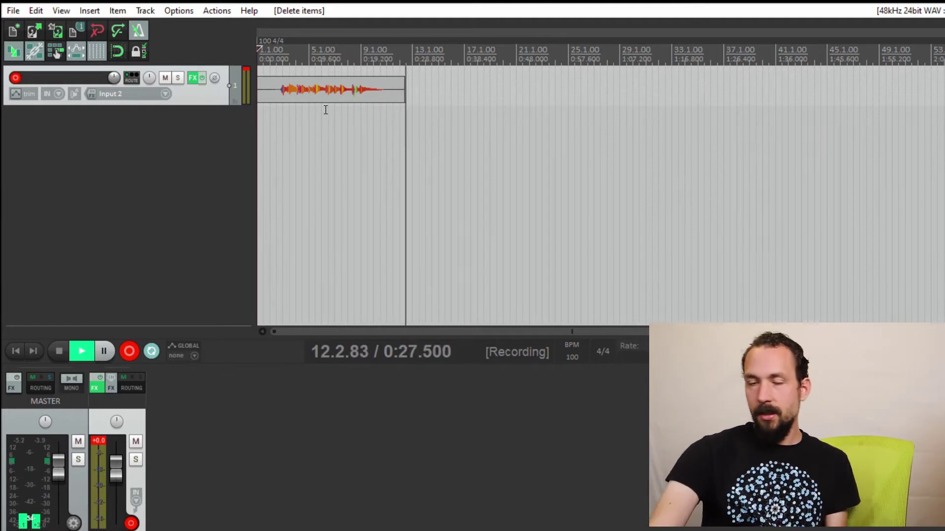
{"action": "key", "text": "space"}
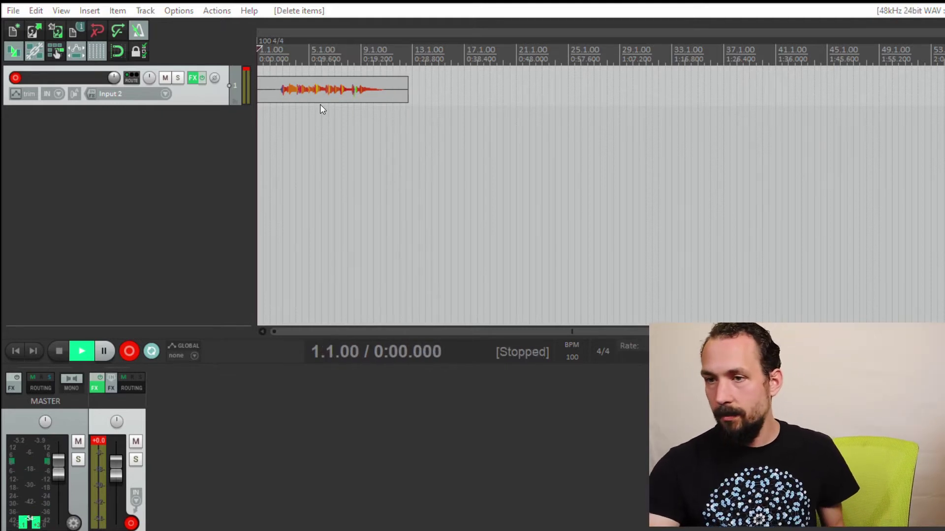
Split the guitar take at 3.1.00 and delete the silent lead-in before it.
{"action": "left_click", "coordinate": [289, 76]}
{"action": "scroll", "coordinate": [288, 77], "scroll_direction": "up", "scroll_amount": 5}
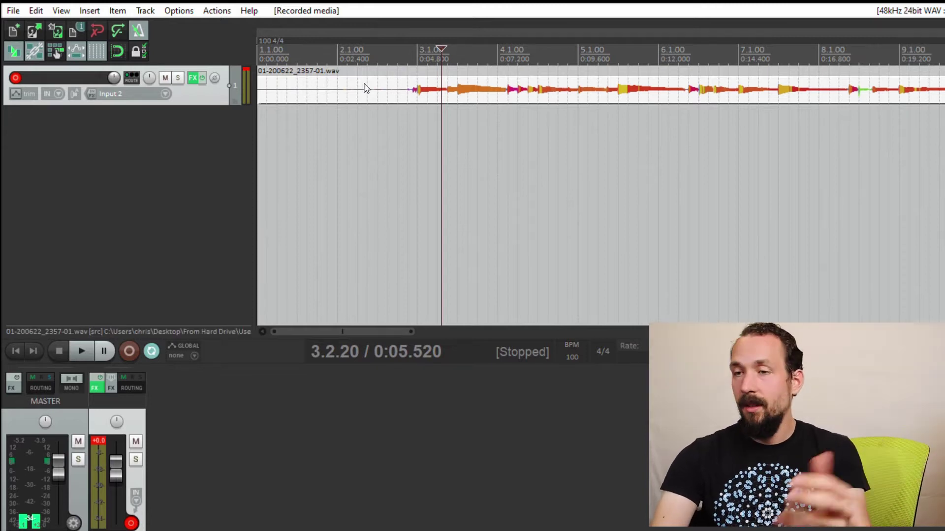
{"action": "left_click", "coordinate": [399, 79]}
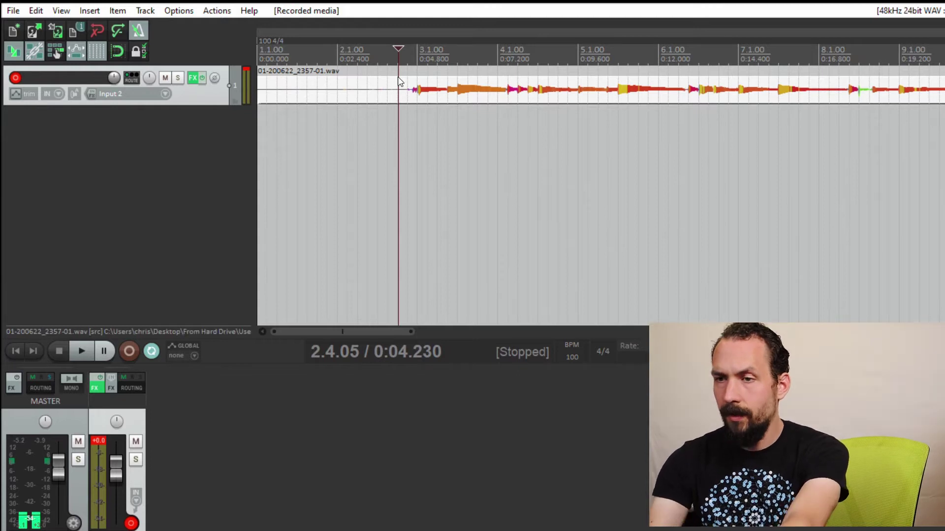
{"action": "left_click", "coordinate": [417, 74]}
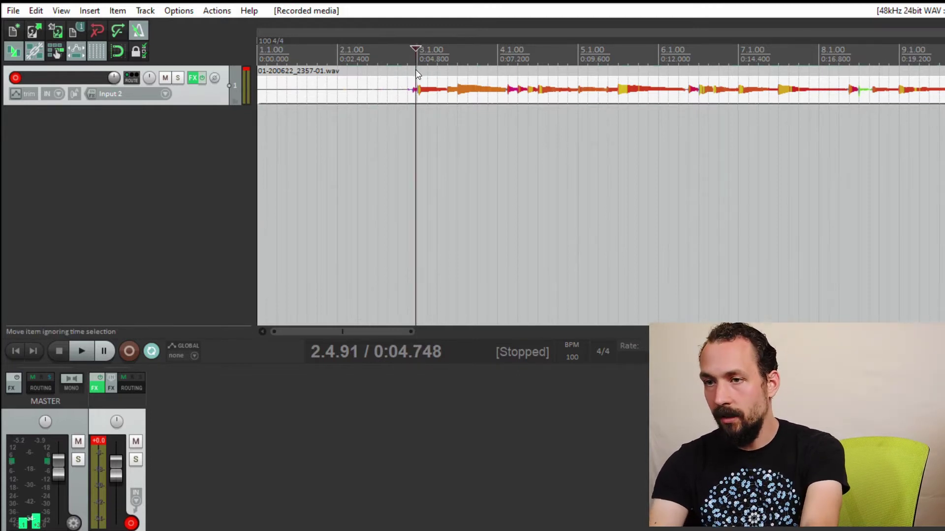
{"action": "scroll", "coordinate": [416, 72], "scroll_direction": "up", "scroll_amount": 5}
{"action": "left_click", "coordinate": [666, 80]}
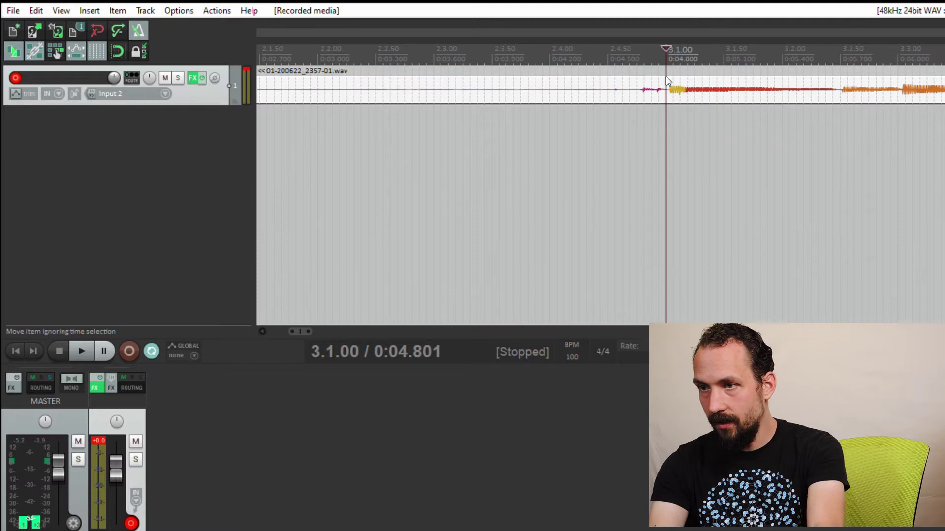
{"action": "key", "text": "s"}
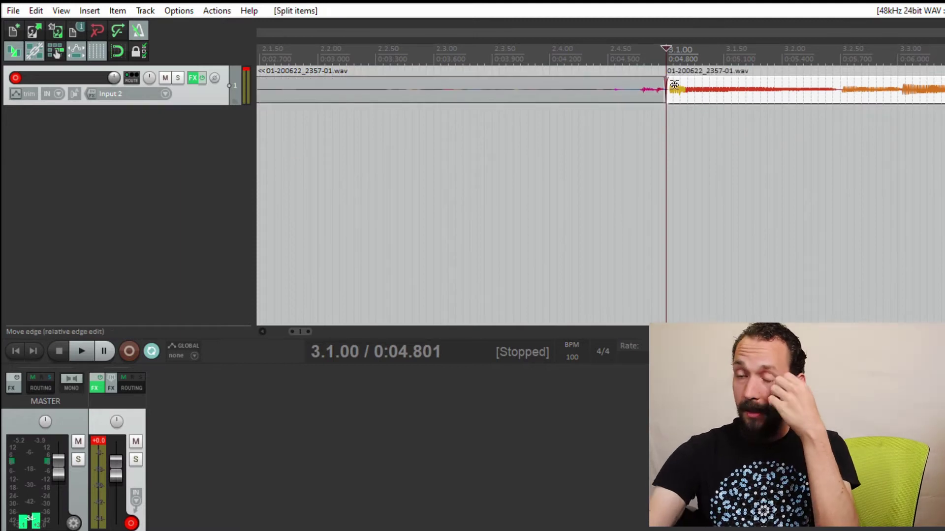
{"action": "left_click", "coordinate": [558, 81]}
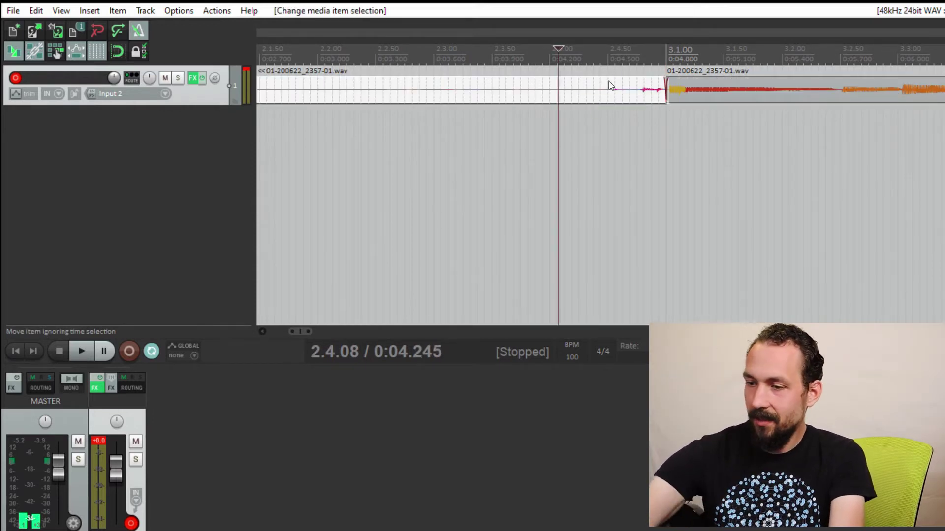
{"action": "key", "text": "Delete"}
Play back the trimmed take from bar 3, then stop.
{"action": "scroll", "coordinate": [614, 86], "scroll_direction": "down", "scroll_amount": 5}
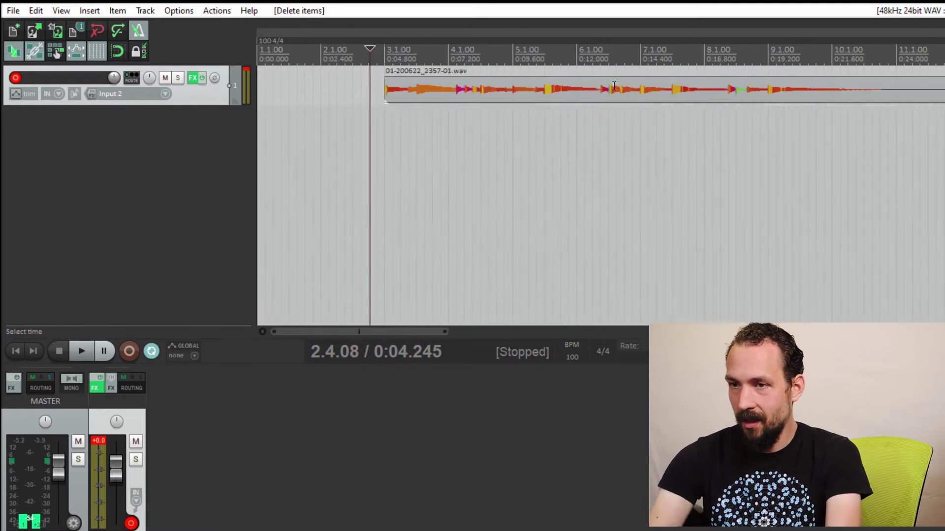
{"action": "left_click", "coordinate": [394, 85]}
{"action": "scroll", "coordinate": [394, 85], "scroll_direction": "up", "scroll_amount": 5}
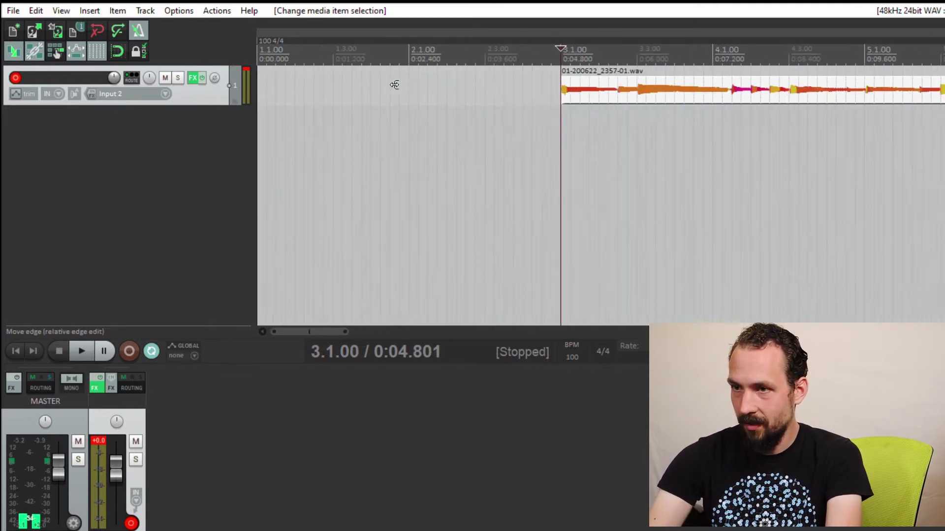
{"action": "scroll", "coordinate": [394, 85], "scroll_direction": "down", "scroll_amount": 2}
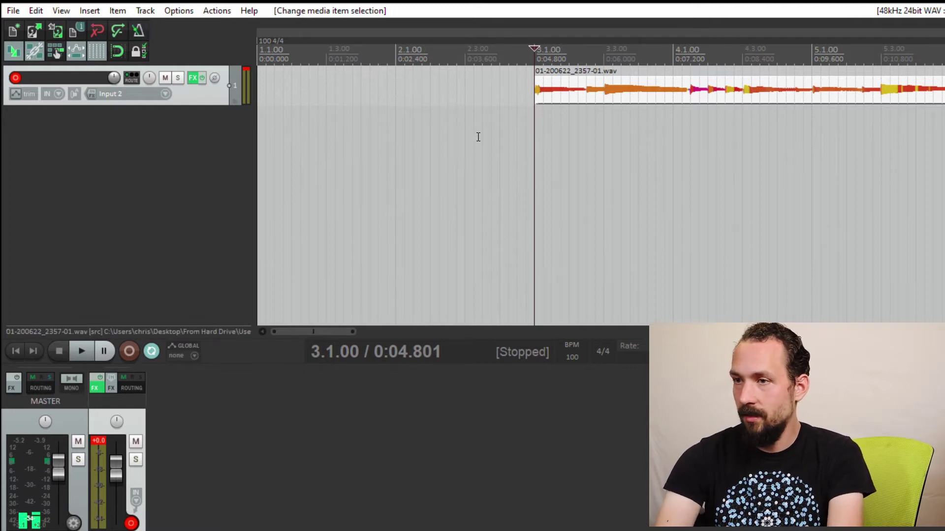
{"action": "key", "text": "space"}
{"action": "scroll", "coordinate": [477, 135], "scroll_direction": "down", "scroll_amount": 5}
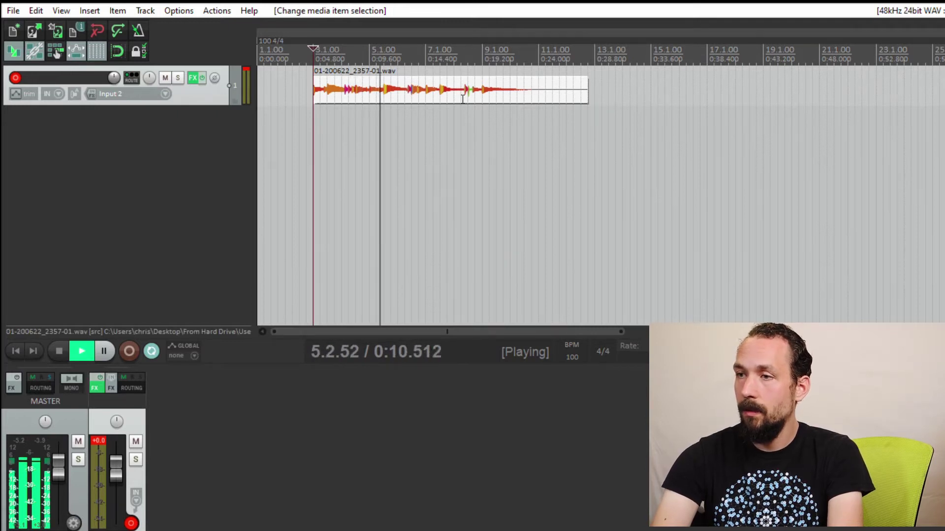
{"action": "key", "text": "space"}
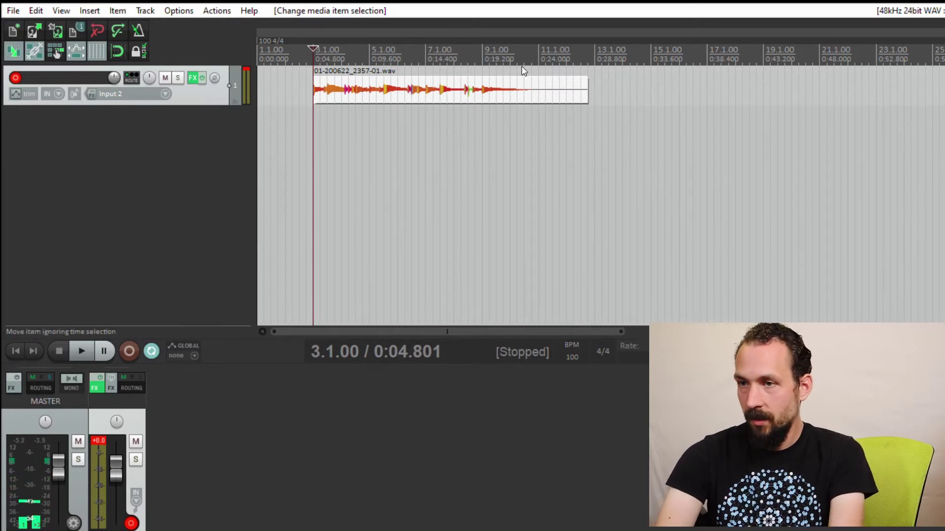
Shorten the end of the guitar take by trimming its right edge.
{"action": "left_click", "coordinate": [580, 78]}
{"action": "scroll", "coordinate": [580, 78], "scroll_direction": "up", "scroll_amount": 5}
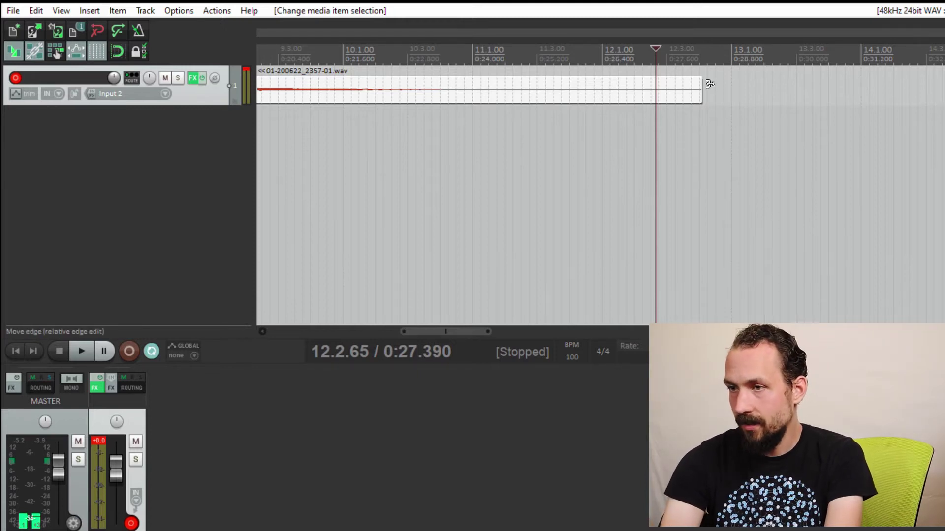
{"action": "left_click_drag", "start_coordinate": [710, 84], "coordinate": [480, 89]}
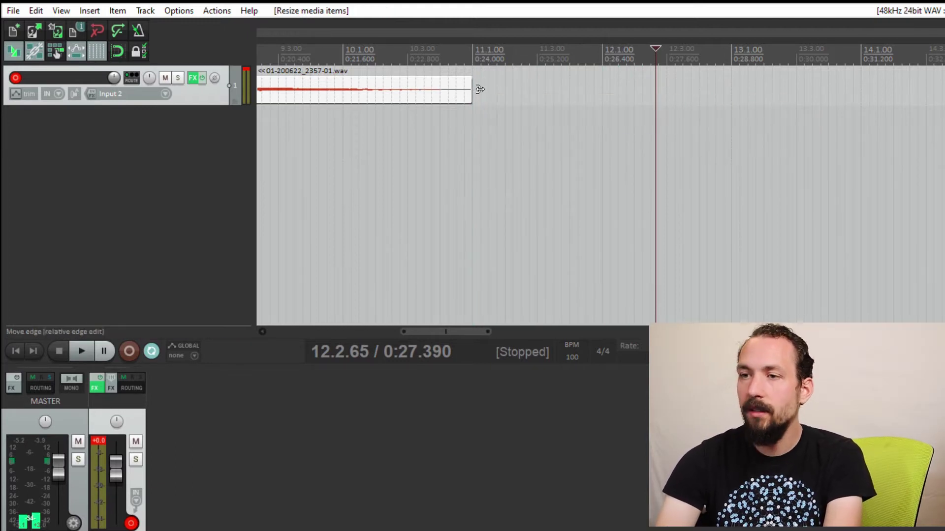
Play back from around bar 9.4 to check the new ending.
{"action": "left_click", "coordinate": [317, 125]}
{"action": "key", "text": "space"}
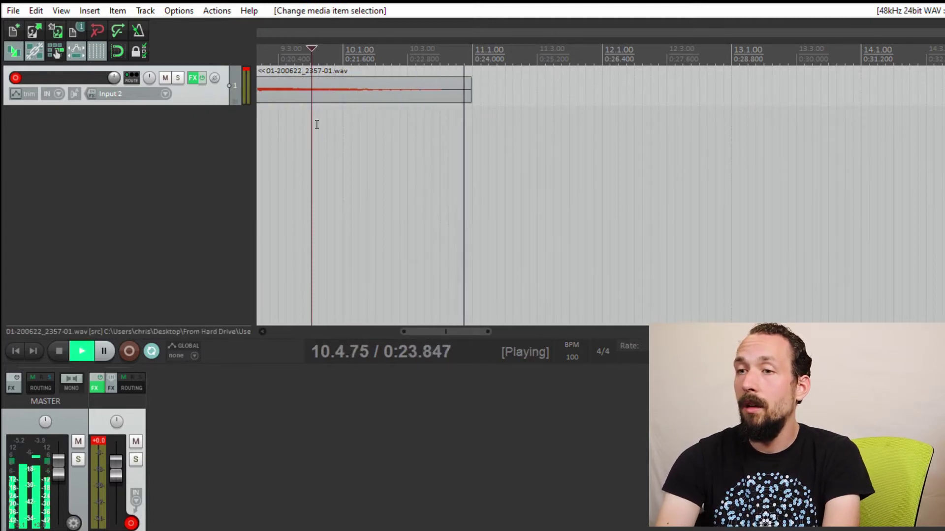
{"action": "key", "text": "space"}
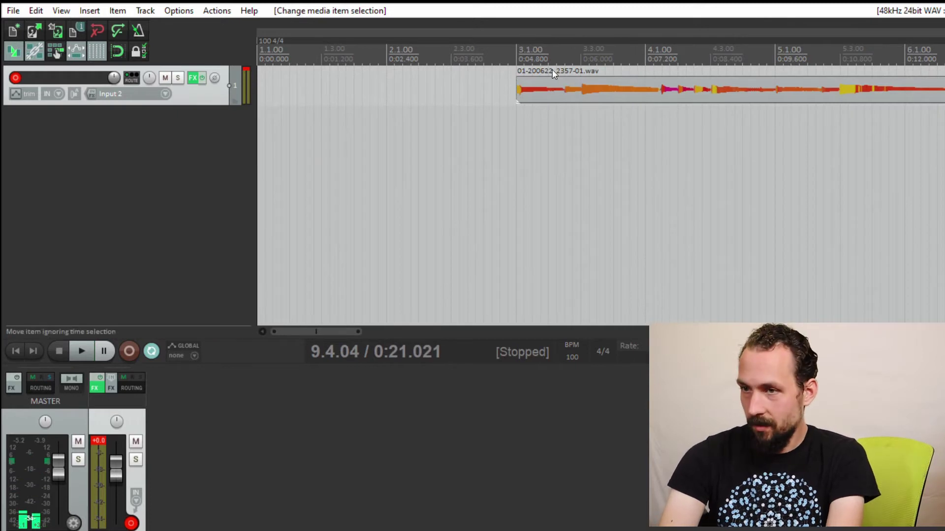
{"action": "scroll", "coordinate": [529, 84], "scroll_direction": "down", "scroll_amount": 3}
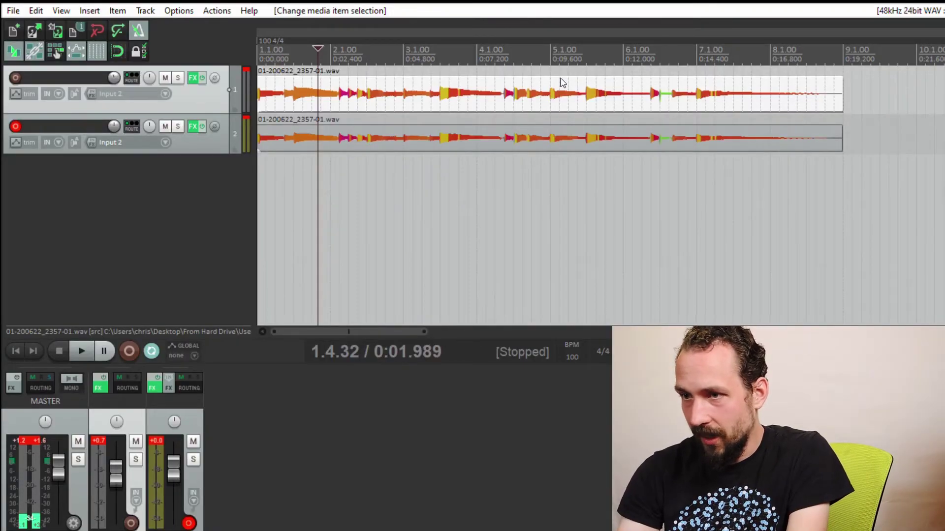
Split both takes at 2.1.50 and mute the second track.
{"action": "scroll", "coordinate": [564, 82], "scroll_direction": "up", "scroll_amount": 3}
{"action": "left_click", "coordinate": [453, 123]}
{"action": "key", "text": "s"}
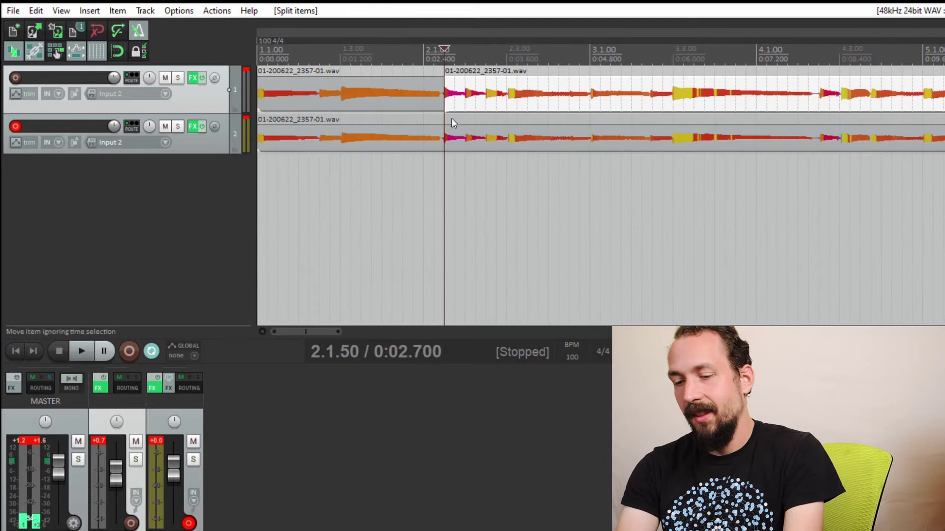
{"action": "left_click", "coordinate": [165, 126]}
{"action": "scroll", "coordinate": [457, 80], "scroll_direction": "up", "scroll_amount": 3}
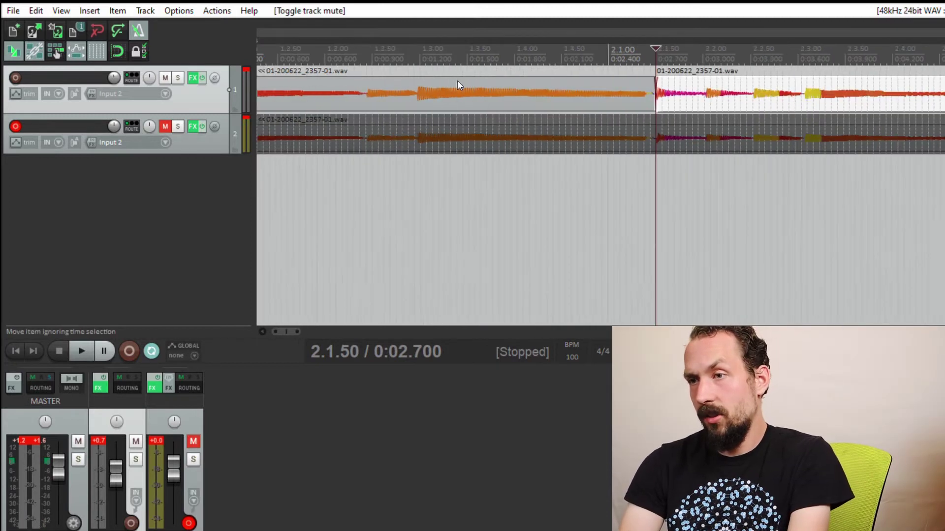
Reposition track 1's right piece to 2.1.49, then nudge the second piece slightly later.
{"action": "left_click", "coordinate": [680, 84]}
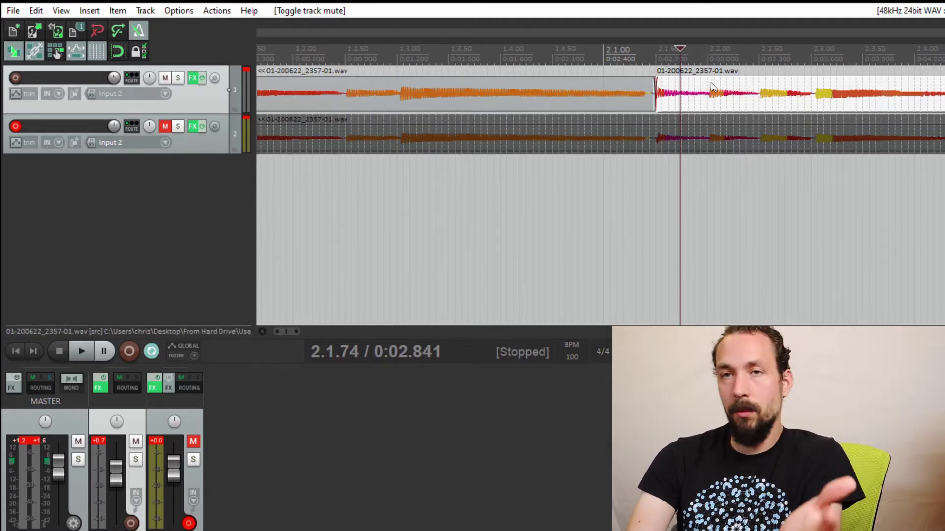
{"action": "left_click_drag", "start_coordinate": [710, 82], "coordinate": [697, 83]}
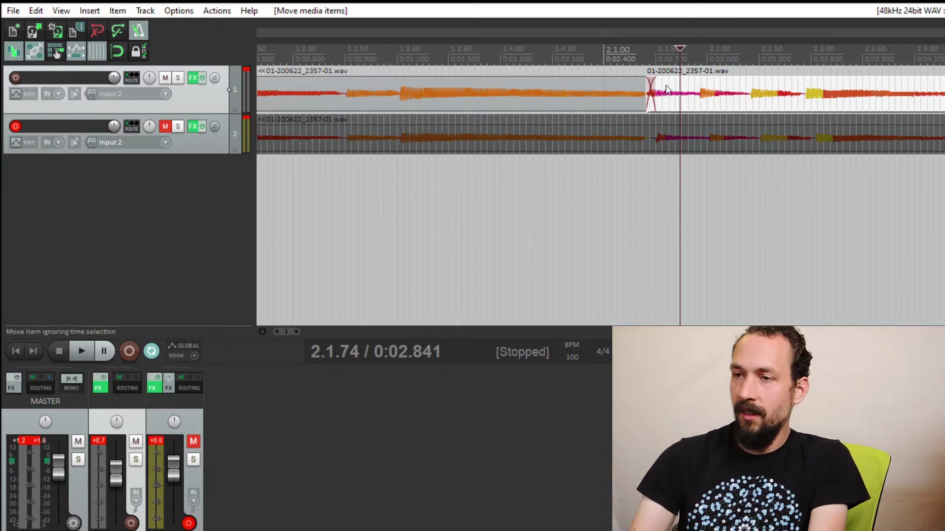
{"action": "mouse_move", "coordinate": [681, 84]}
{"action": "left_mouse_down"}
{"action": "mouse_move", "coordinate": [694, 85]}
{"action": "mouse_move", "coordinate": [685, 88]}
{"action": "left_mouse_up"}
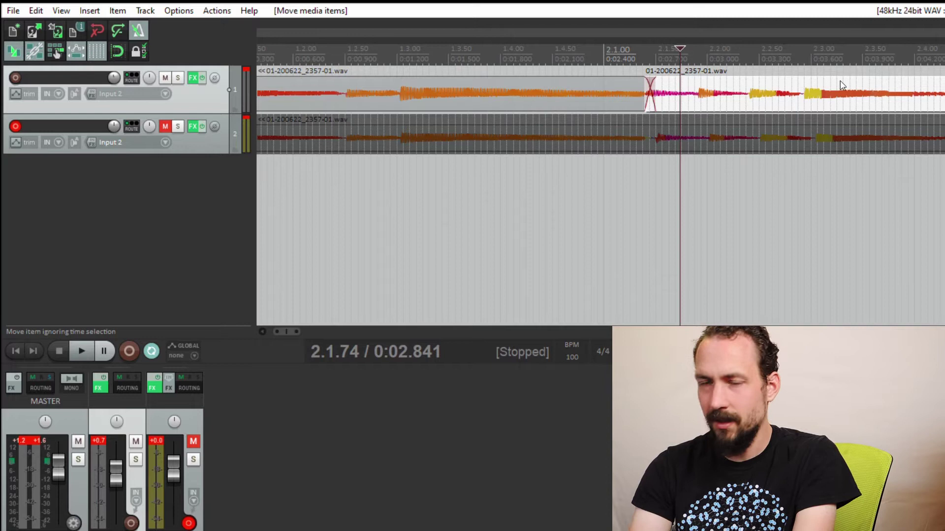
{"action": "scroll", "coordinate": [770, 70], "scroll_direction": "down", "scroll_amount": 2}
{"action": "left_click", "coordinate": [531, 84]}
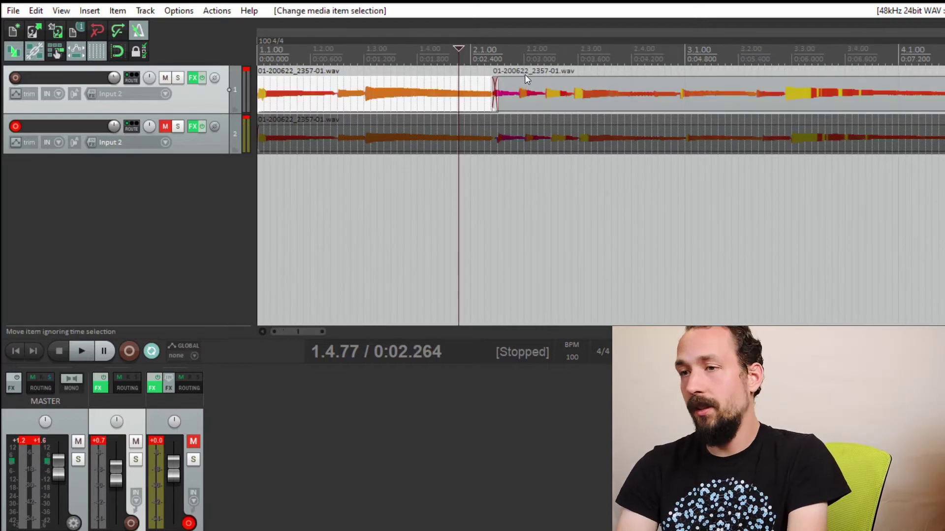
{"action": "left_click_drag", "start_coordinate": [525, 75], "coordinate": [545, 78]}
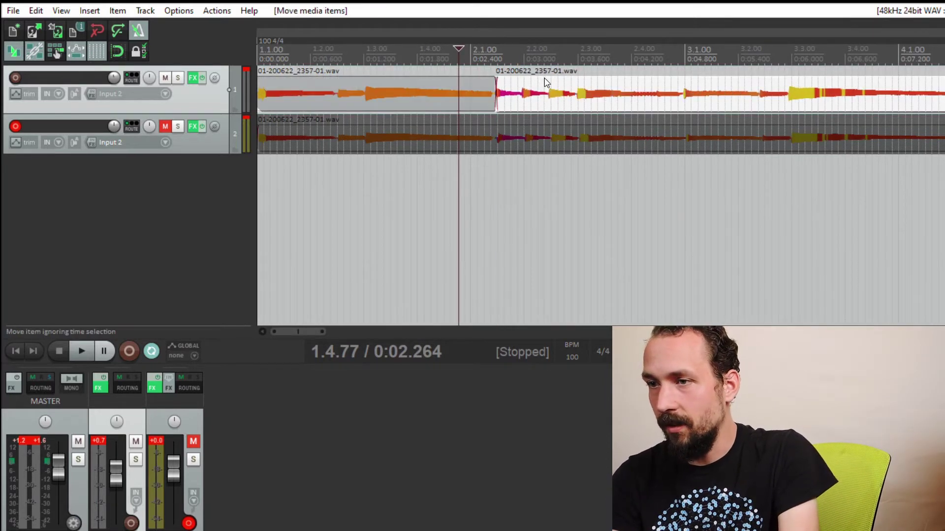
Split at 2.3.01, delete the middle piece, and close the gap on track 1.
{"action": "left_click", "coordinate": [579, 86]}
{"action": "key", "text": "s"}
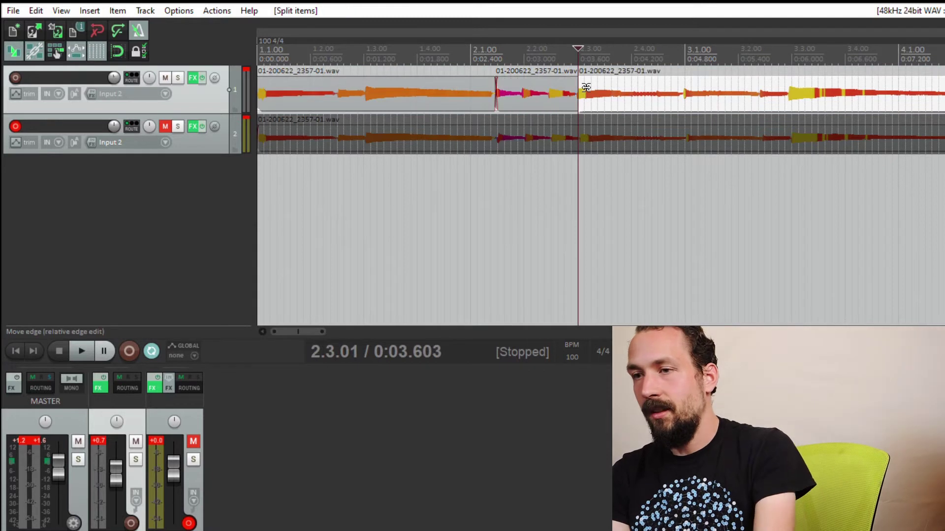
{"action": "left_click", "coordinate": [529, 79]}
{"action": "left_click", "coordinate": [530, 78]}
{"action": "key", "text": "Delete"}
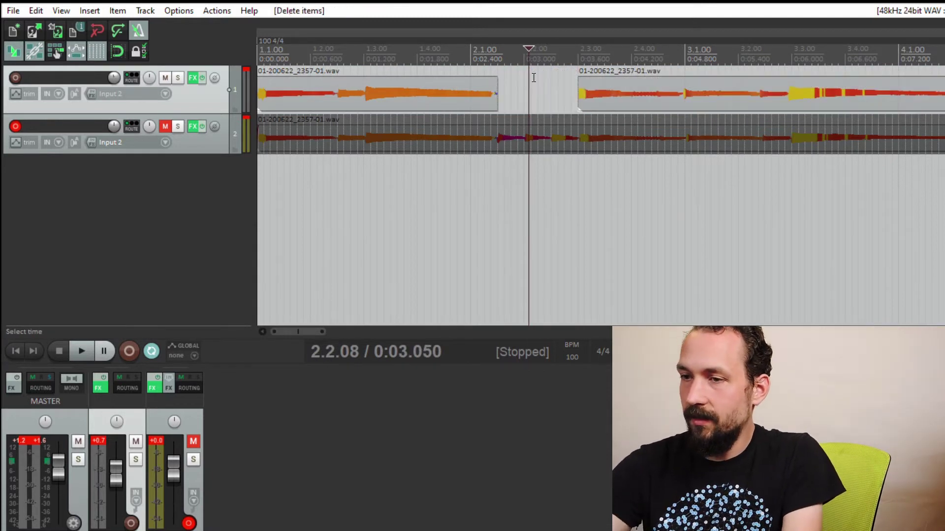
{"action": "left_click_drag", "start_coordinate": [629, 99], "coordinate": [539, 99]}
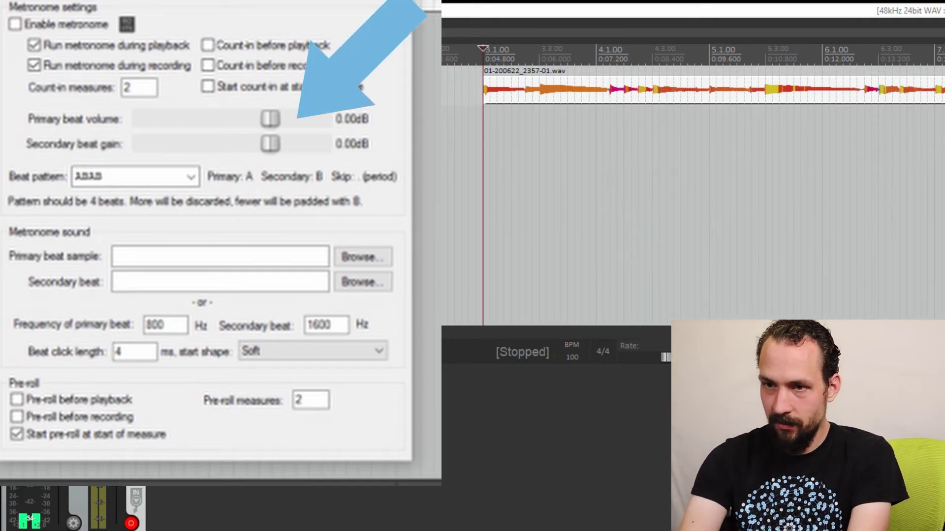
Play and stop twice to try the two-bar metronome count-in.
{"action": "key", "text": "space"}
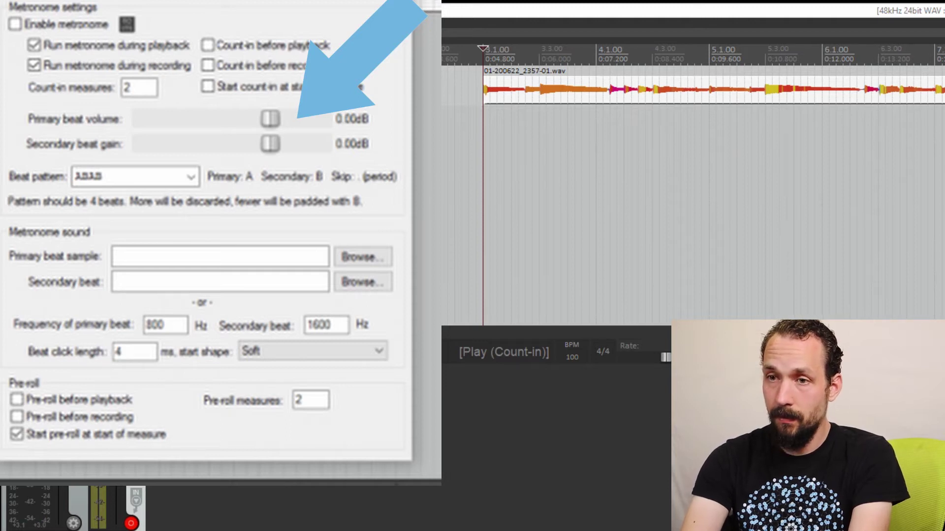
{"action": "key", "text": "space"}
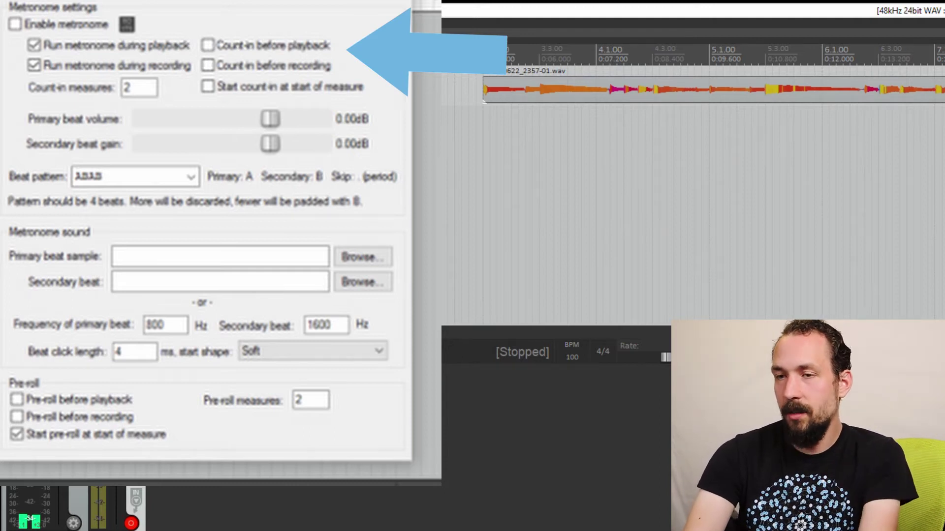
{"action": "key", "text": "space"}
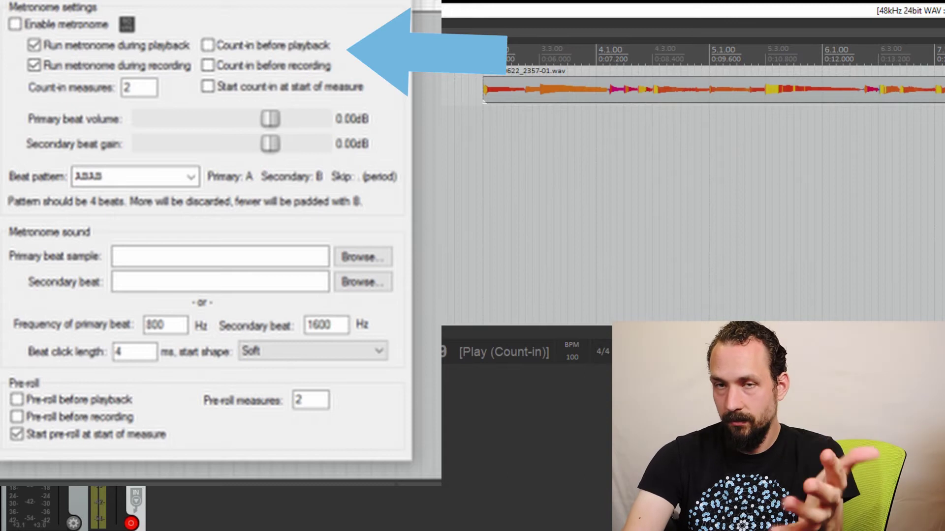
{"action": "key", "text": "space"}
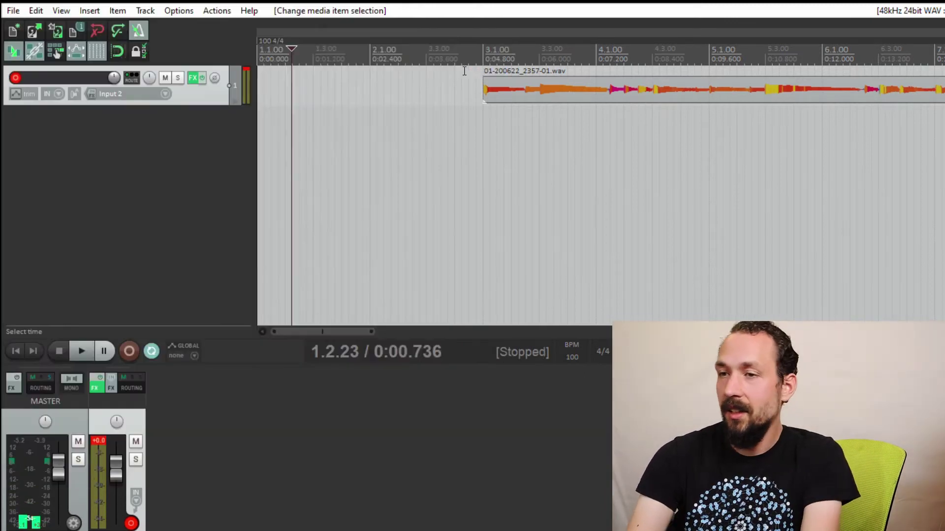
Undo the last edit, snap the take's start to 3.1.00, and audition from near 2.3.50.
{"action": "key", "text": "ctrl+z"}
{"action": "key", "text": "ctrl+z"}
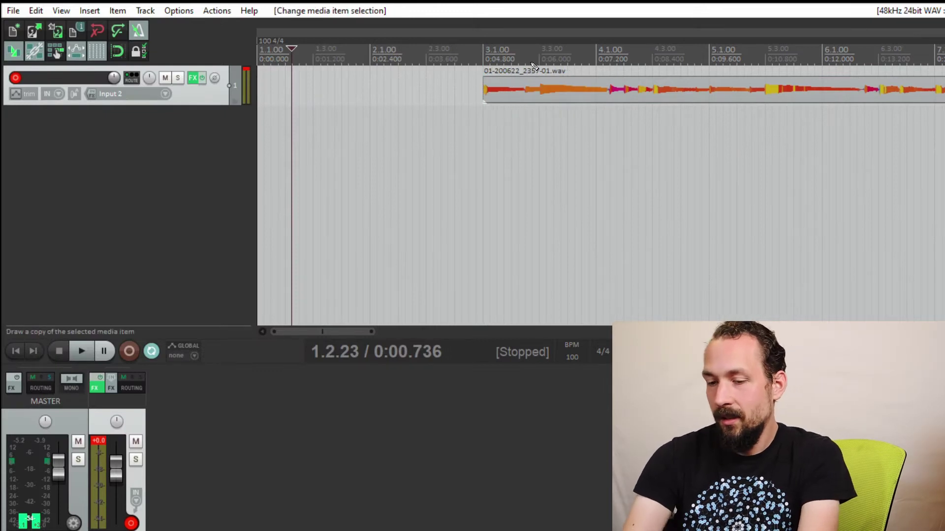
{"action": "left_click", "coordinate": [494, 81]}
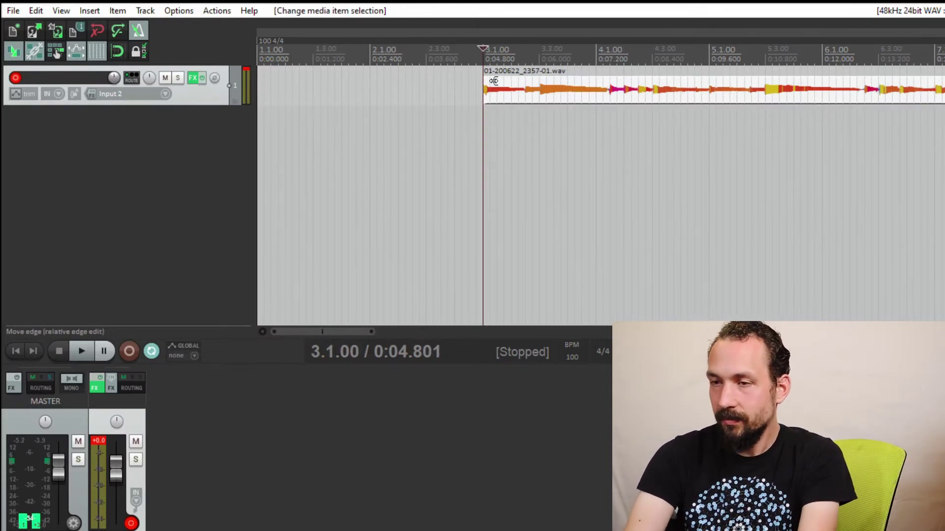
{"action": "key", "text": "space"}
{"action": "left_click", "coordinate": [465, 122]}
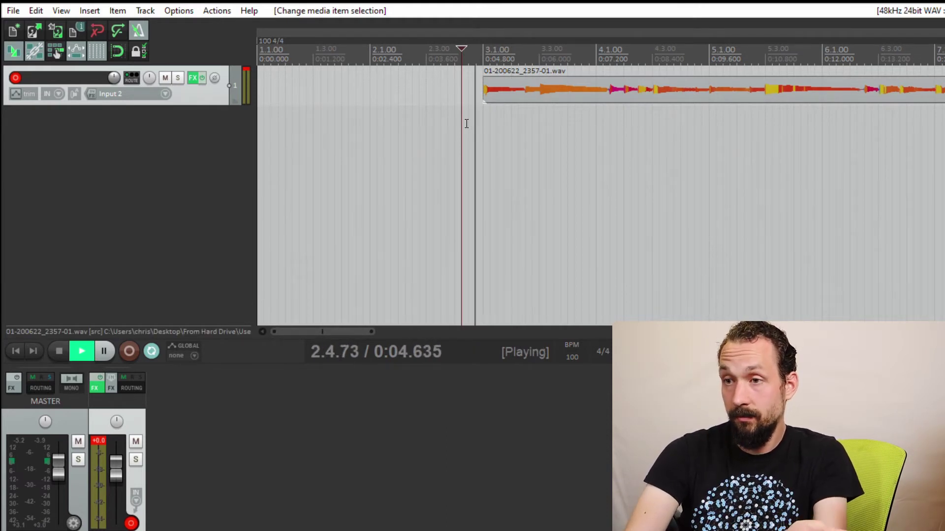
{"action": "key", "text": "space"}
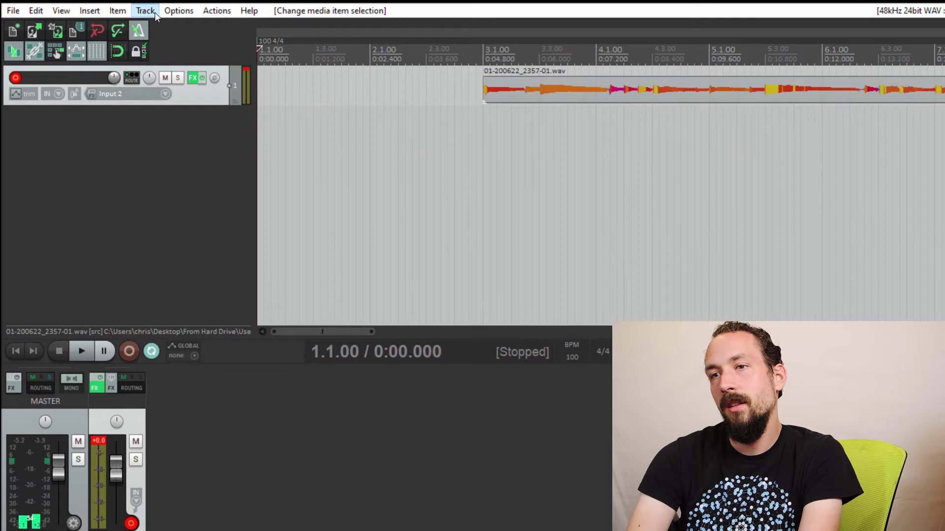
Add a new track, arm it instead of track 1, and record onto it after a count-in.
{"action": "key", "text": "ctrl+t"}
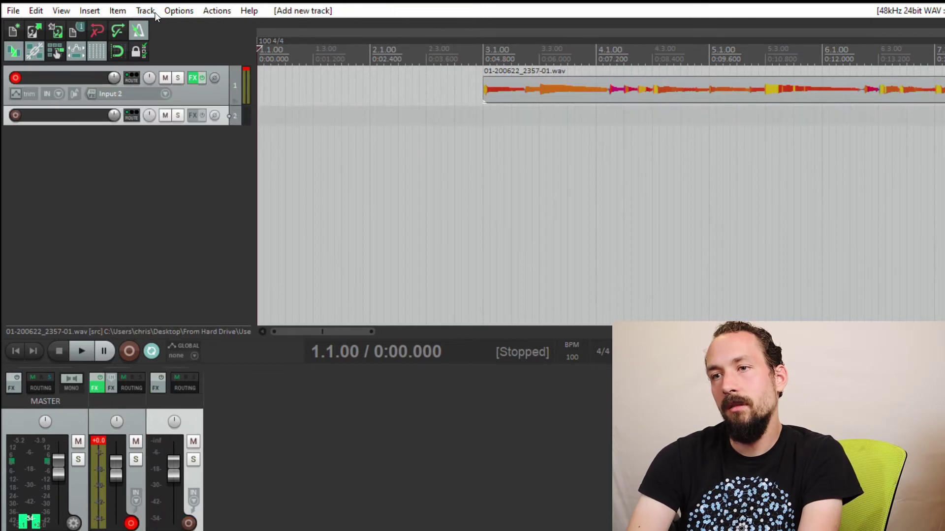
{"action": "left_click", "coordinate": [15, 63]}
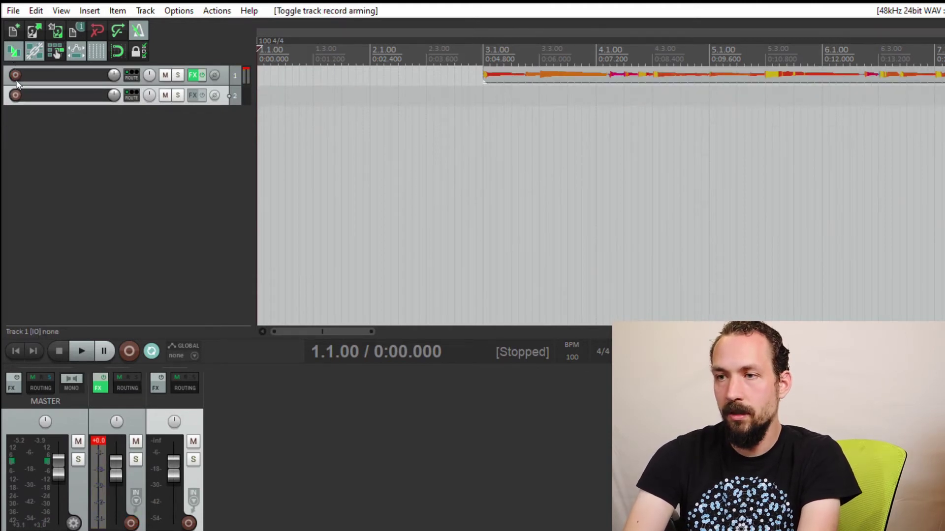
{"action": "left_click", "coordinate": [15, 95]}
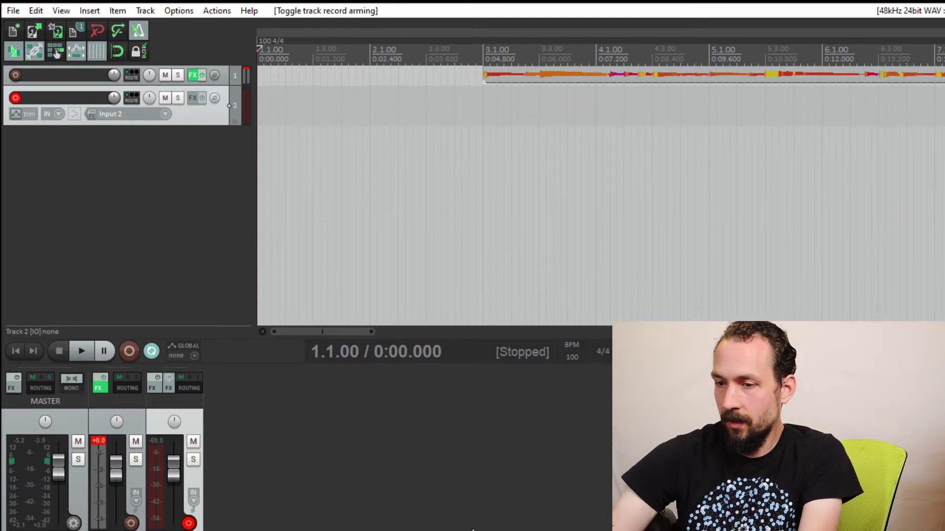
{"action": "right_click", "coordinate": [138, 31]}
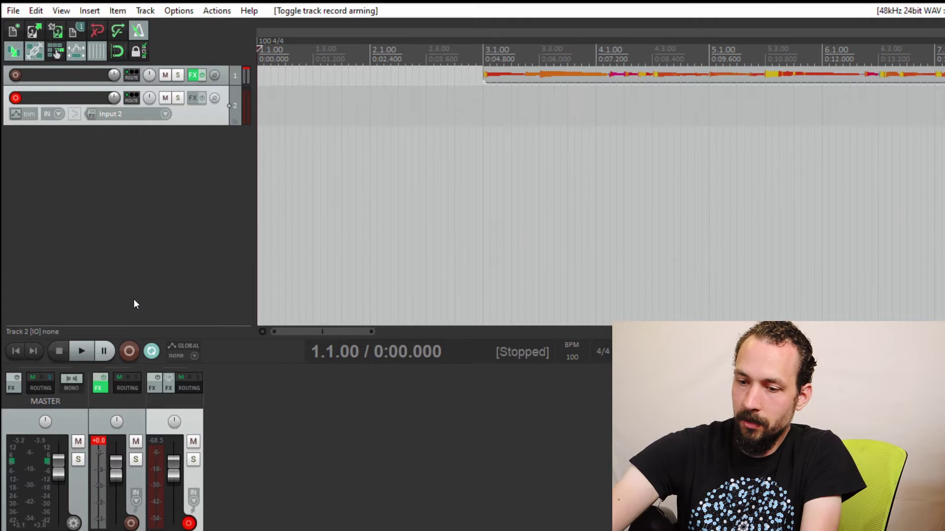
{"action": "key", "text": "ctrl+r"}
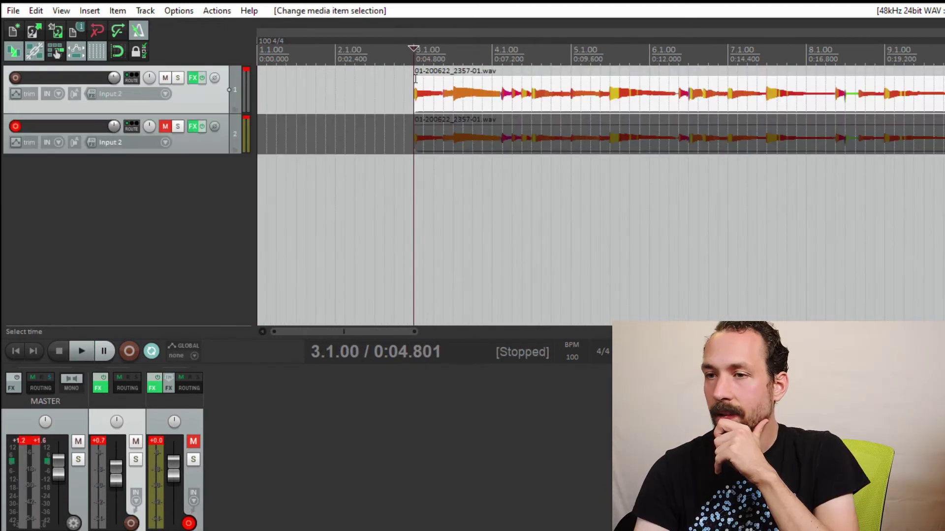
Return the edit cursor to the take's start and select the take on track 2.
{"action": "left_click", "coordinate": [440, 84]}
{"action": "scroll", "coordinate": [440, 85], "scroll_direction": "up", "scroll_amount": 3}
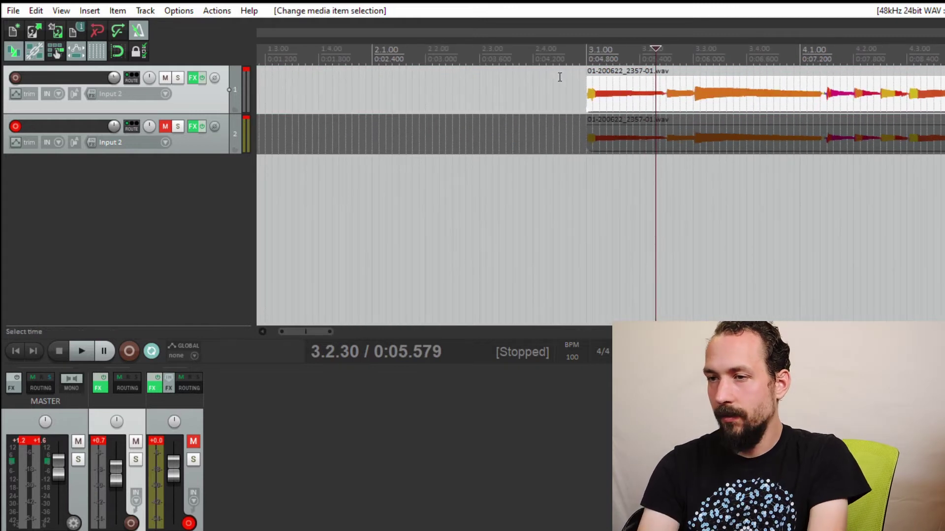
{"action": "left_click", "coordinate": [596, 85]}
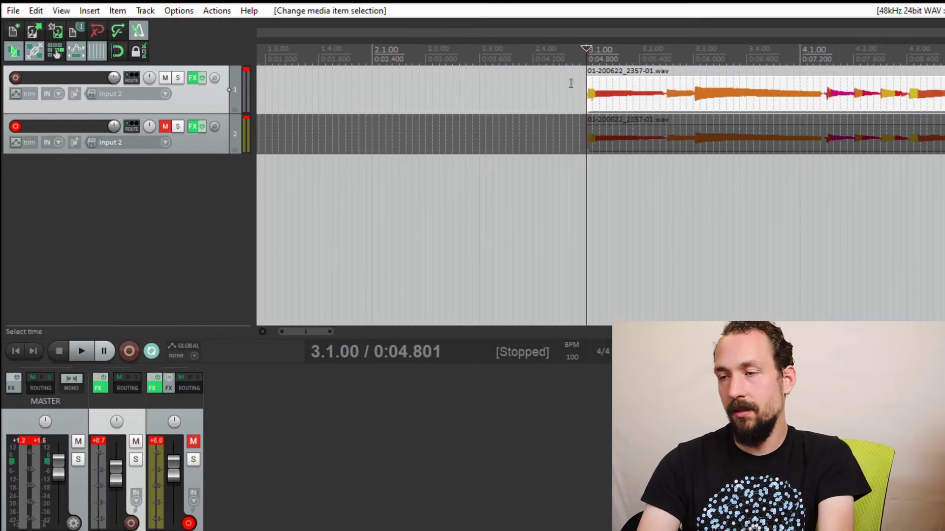
{"action": "scroll", "coordinate": [569, 84], "scroll_direction": "down", "scroll_amount": 5}
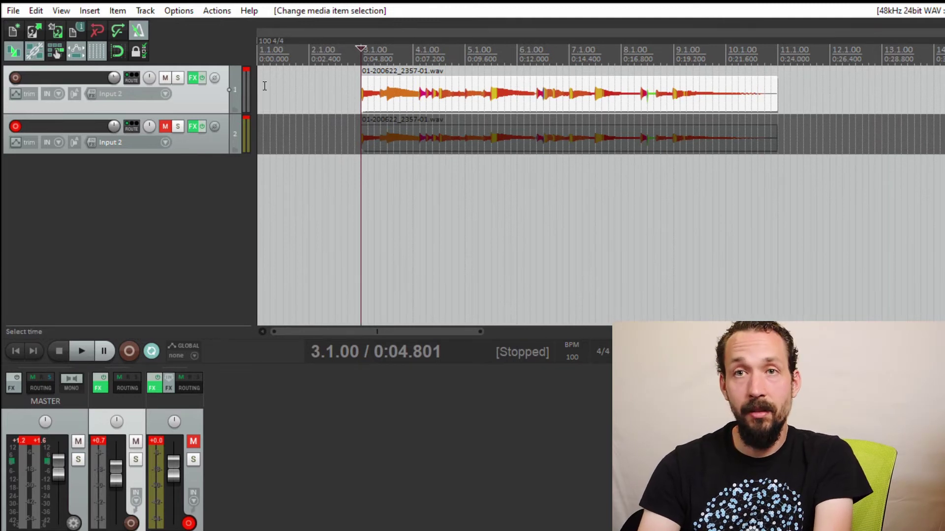
{"action": "left_click", "coordinate": [402, 79]}
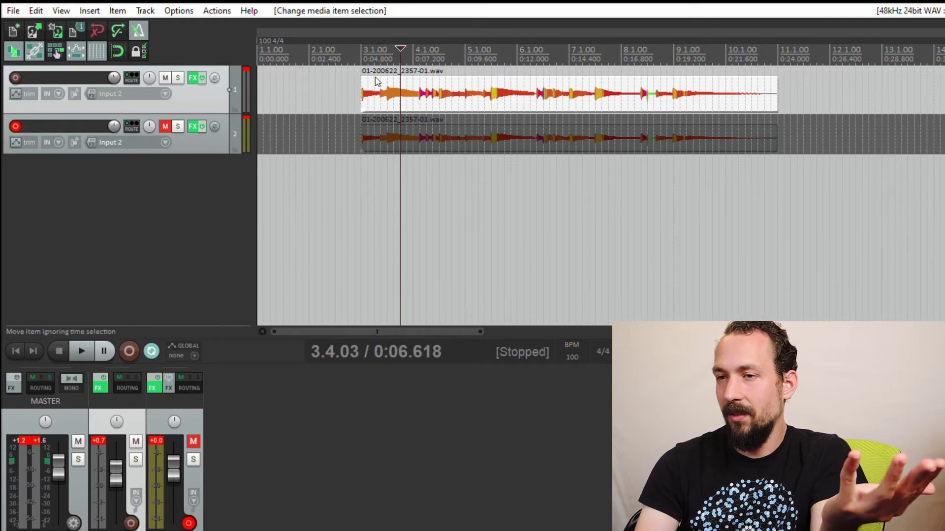
{"action": "left_click", "coordinate": [369, 89]}
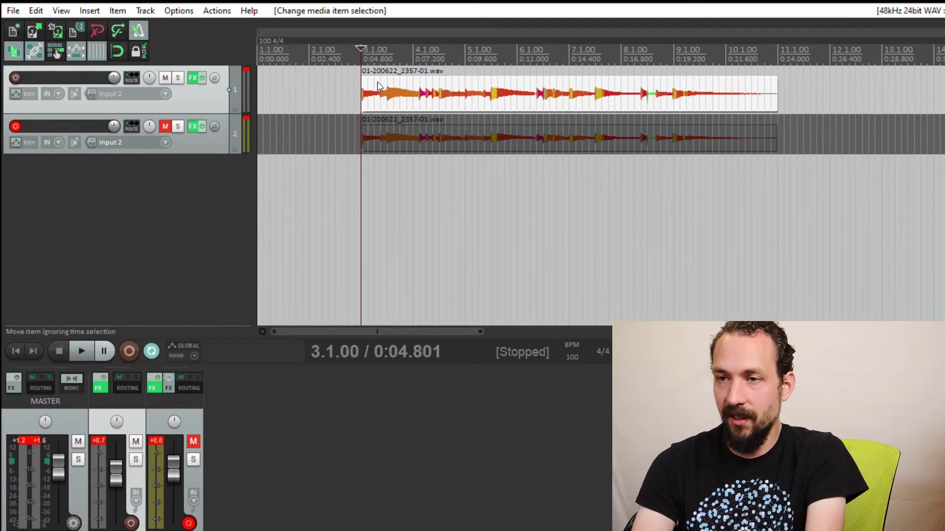
{"action": "left_click", "coordinate": [379, 129]}
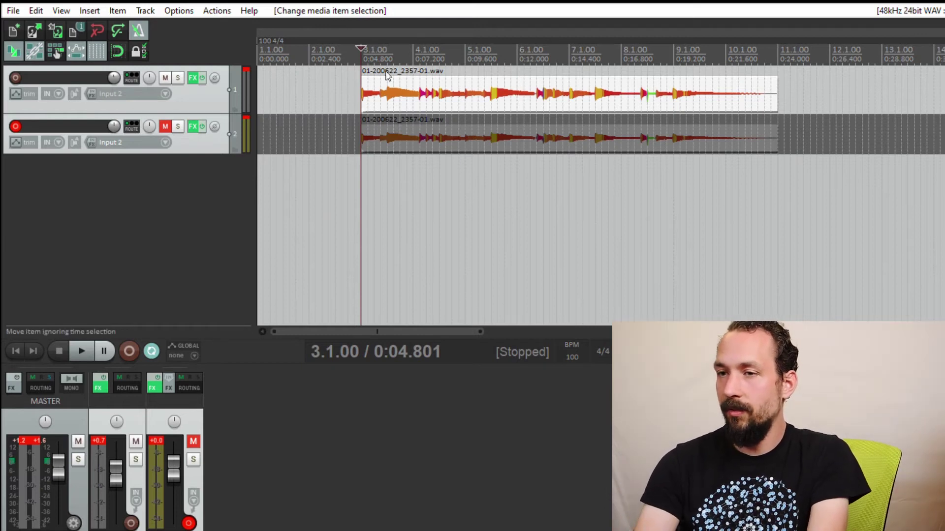
{"action": "scroll", "coordinate": [356, 77], "scroll_direction": "up", "scroll_amount": 3}
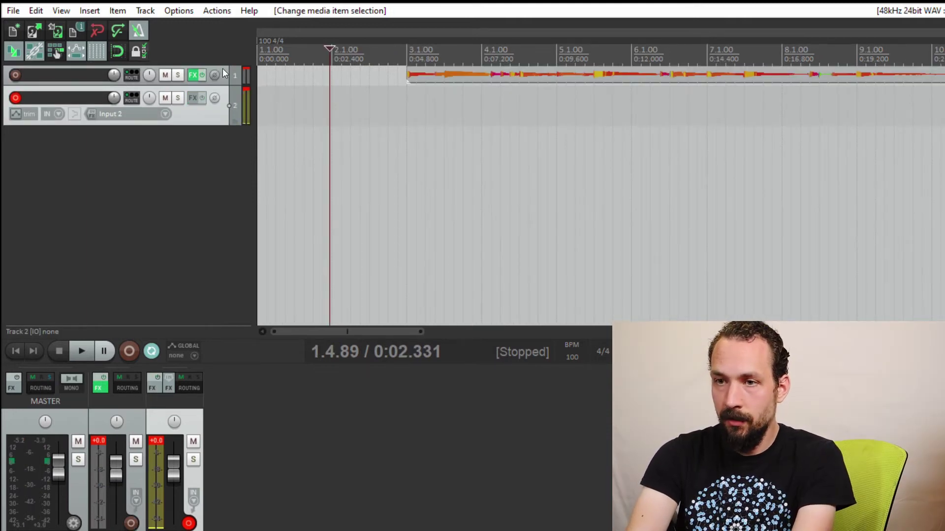
Make track 1 taller and play the guitar take while moving its volume fader up and down.
{"action": "left_click_drag", "start_coordinate": [220, 75], "coordinate": [222, 105]}
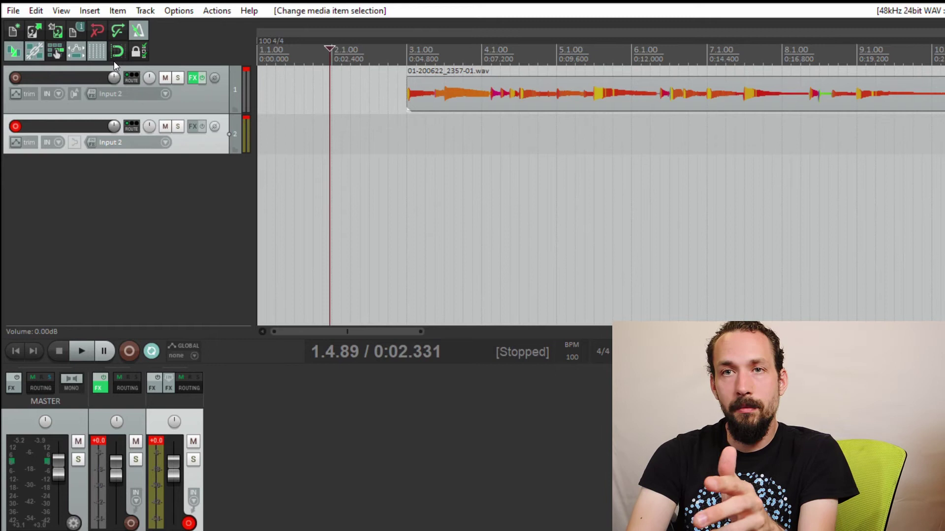
{"action": "left_click_drag", "start_coordinate": [116, 468], "coordinate": [116, 477]}
{"action": "left_click", "coordinate": [414, 122]}
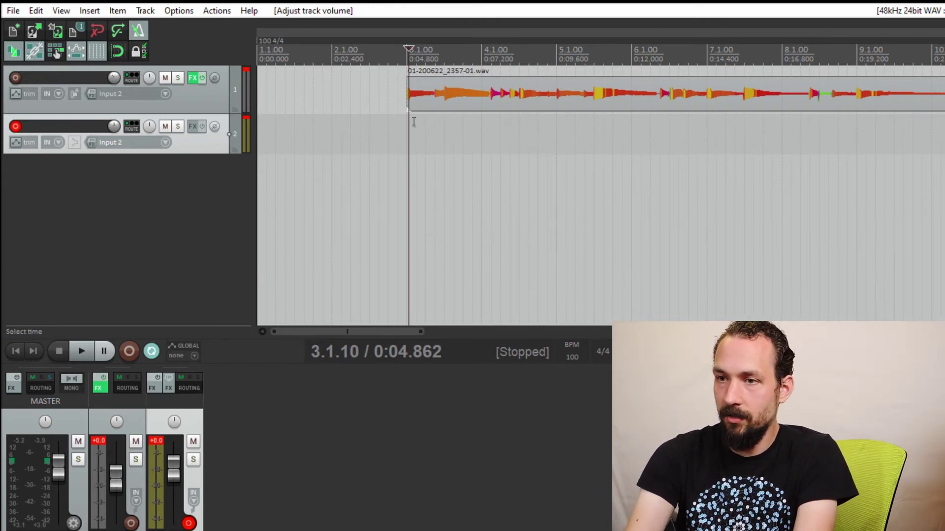
{"action": "key", "text": "space"}
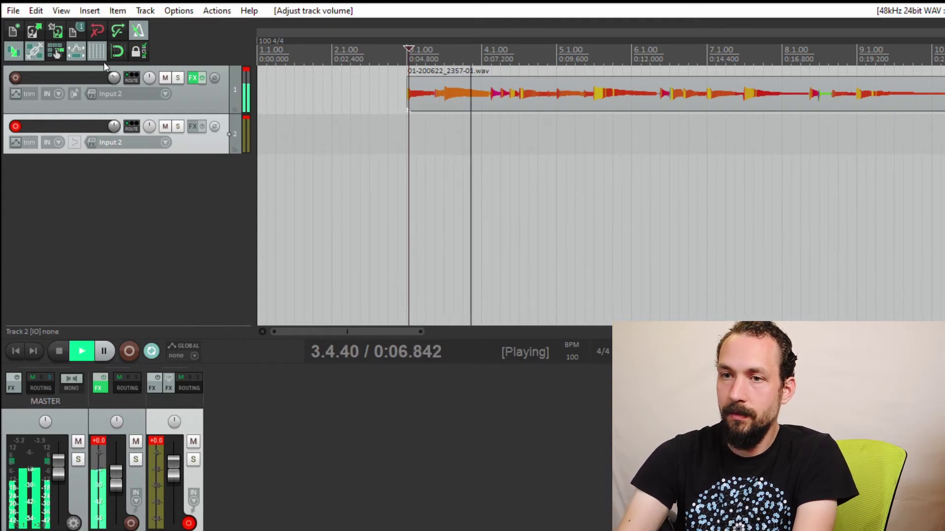
{"action": "mouse_move", "coordinate": [116, 478]}
{"action": "left_mouse_down"}
{"action": "mouse_move", "coordinate": [117, 505]}
{"action": "mouse_move", "coordinate": [116, 473]}
{"action": "left_mouse_up"}
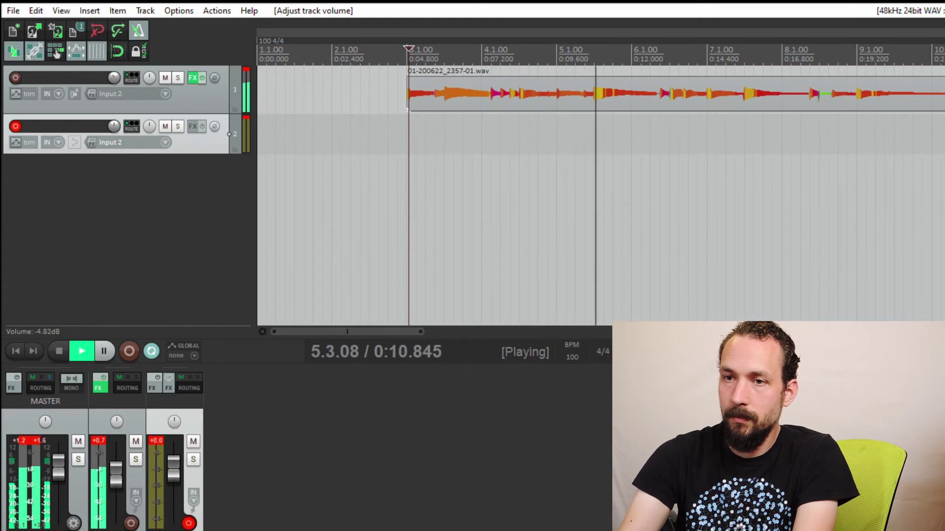
{"action": "key", "text": "space"}
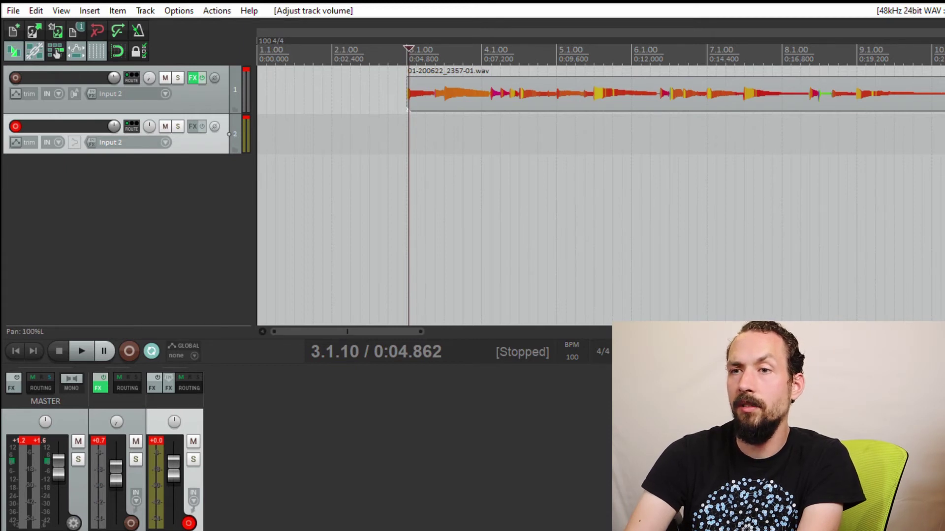
Set track 1's pan control to 56% right.
{"action": "left_click", "coordinate": [149, 77]}
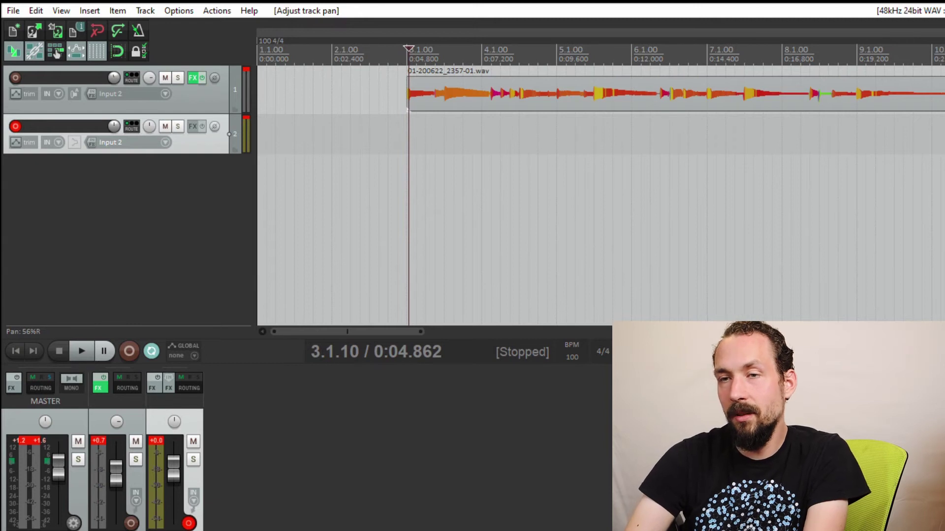
Play track 1 from just before the guitar take begins.
{"action": "left_click", "coordinate": [386, 84]}
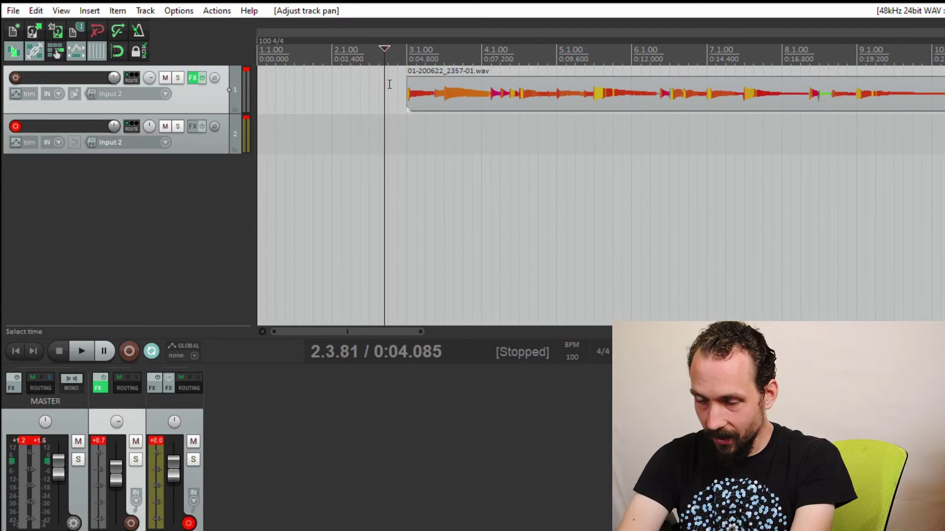
{"action": "key", "text": "space"}
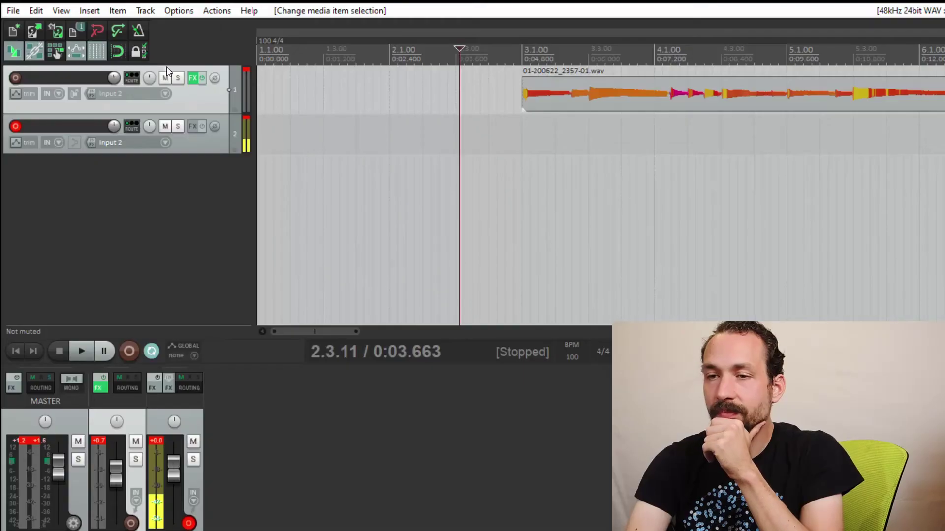
Mute and unmute track 1 during playback, then stop and select its guitar take.
{"action": "key", "text": "space"}
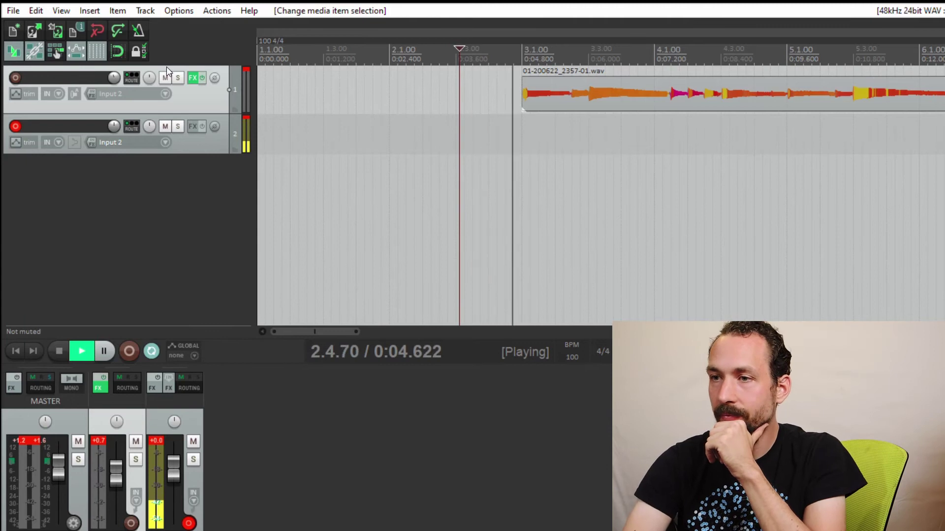
{"action": "left_click", "coordinate": [166, 69]}
{"action": "left_click", "coordinate": [166, 69]}
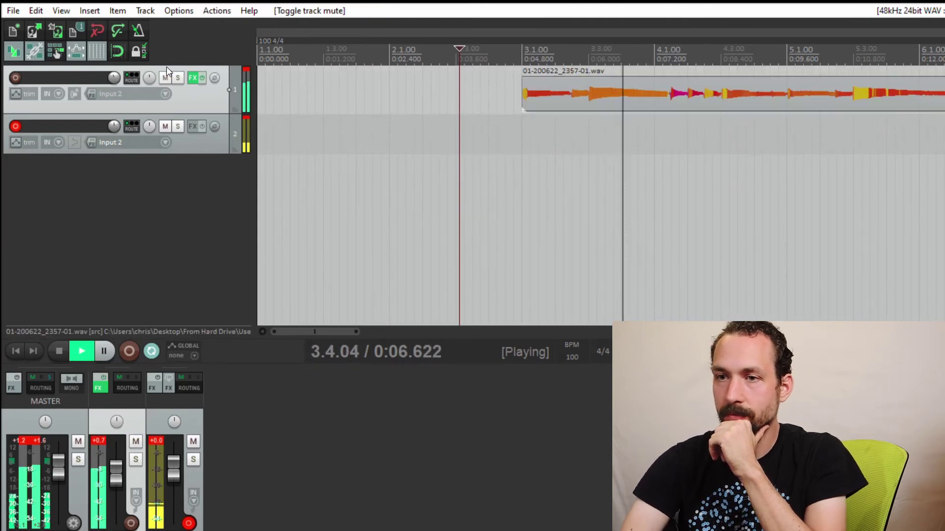
{"action": "key", "text": "space"}
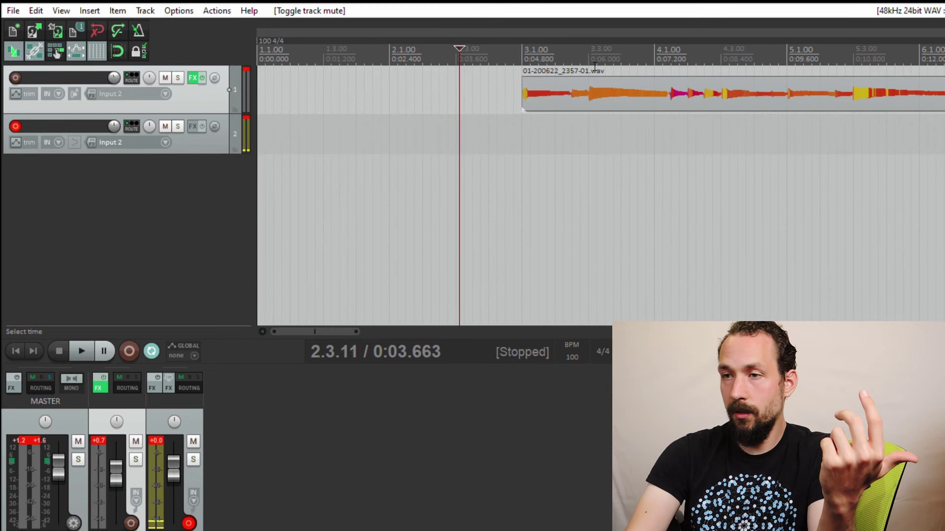
{"action": "left_click", "coordinate": [618, 88]}
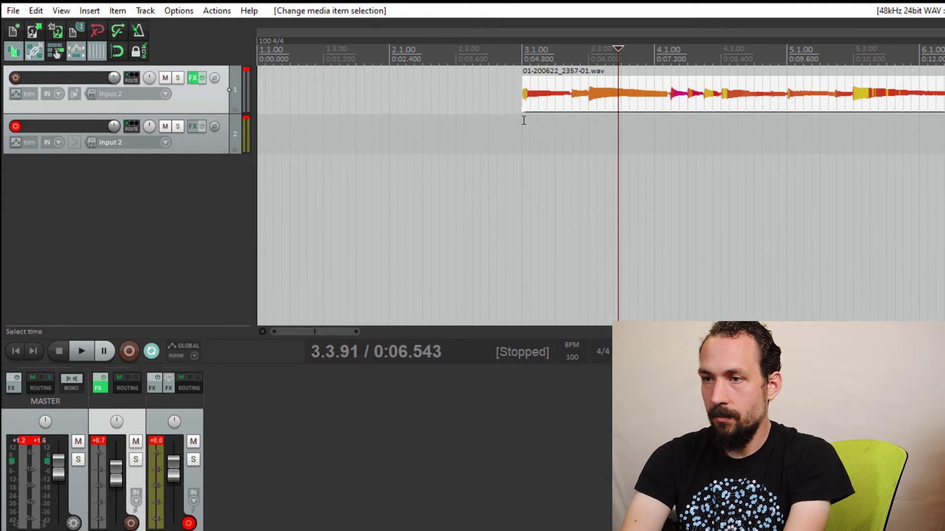
Paste a copy of the guitar take onto track 2.
{"action": "left_click", "coordinate": [525, 122]}
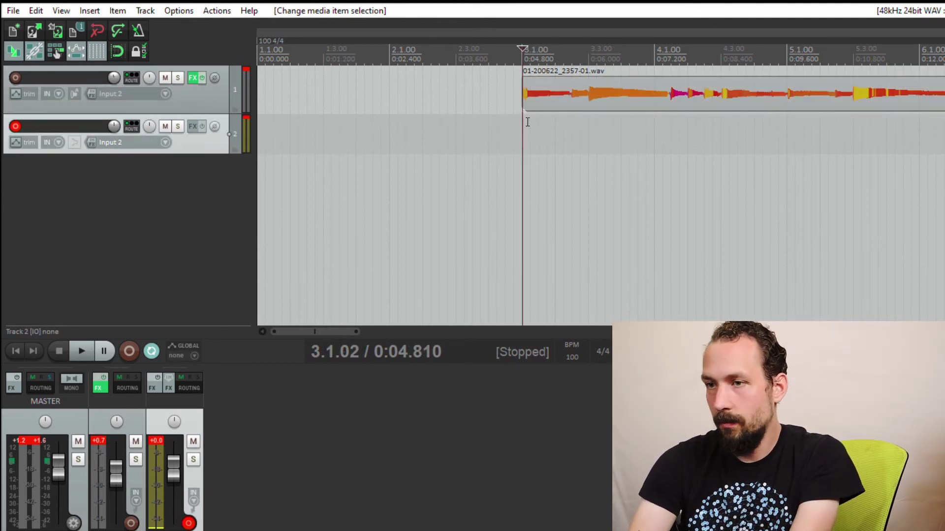
{"action": "key", "text": "ctrl+v"}
{"action": "scroll", "coordinate": [528, 121], "scroll_direction": "down", "scroll_amount": 4}
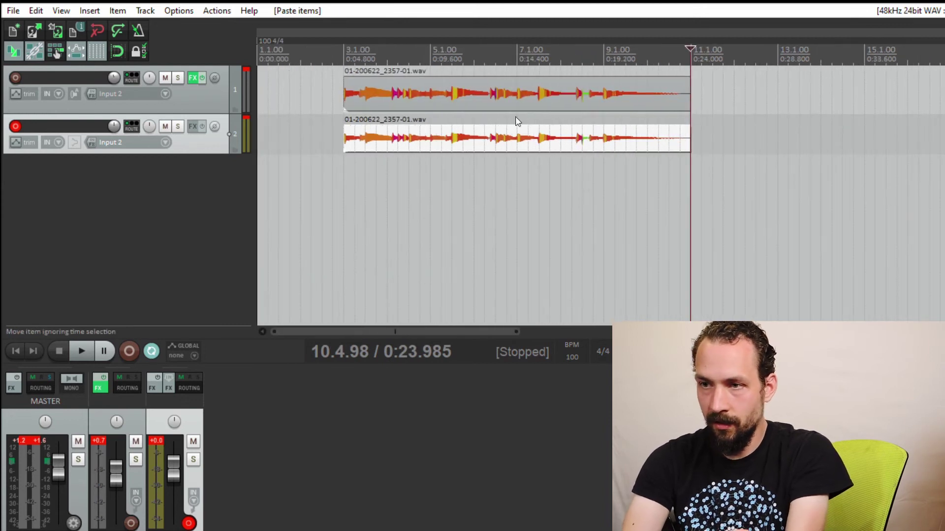
{"action": "left_click", "coordinate": [346, 129]}
{"action": "scroll", "coordinate": [353, 130], "scroll_direction": "up", "scroll_amount": 4}
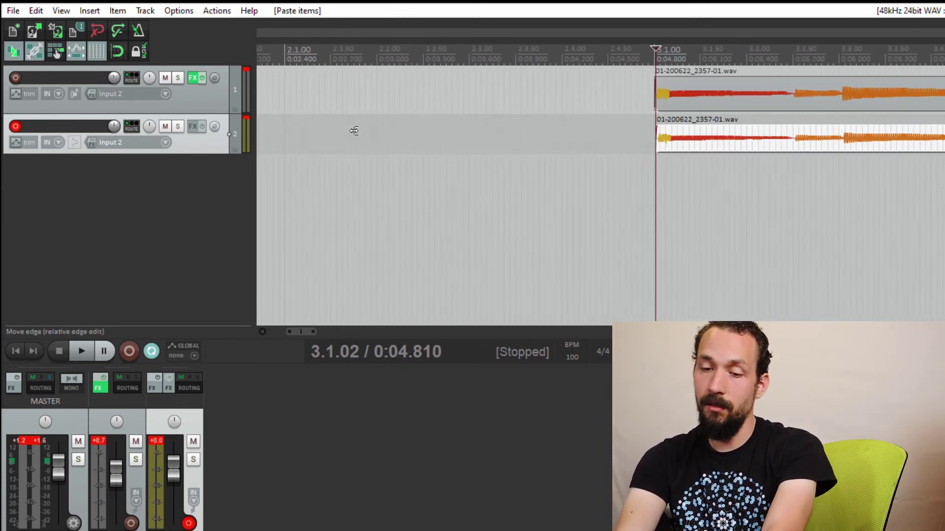
{"action": "scroll", "coordinate": [352, 130], "scroll_direction": "up", "scroll_amount": 3}
Align track 2's copy with the original at bar 3 and set the cursor just before it.
{"action": "left_click_drag", "start_coordinate": [743, 130], "coordinate": [739, 127]}
{"action": "scroll", "coordinate": [600, 88], "scroll_direction": "down", "scroll_amount": 4}
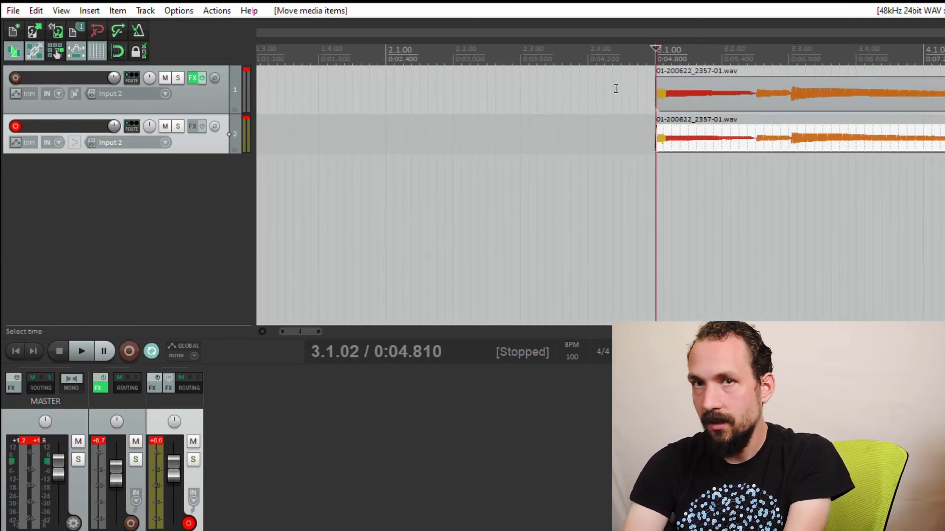
{"action": "left_click", "coordinate": [616, 89]}
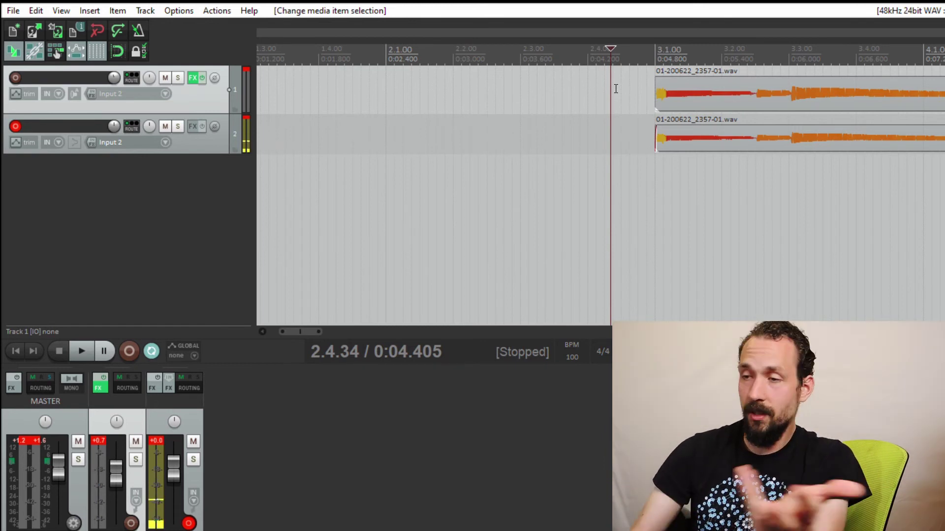
{"action": "scroll", "coordinate": [566, 78], "scroll_direction": "down", "scroll_amount": 4}
{"action": "left_click", "coordinate": [549, 78]}
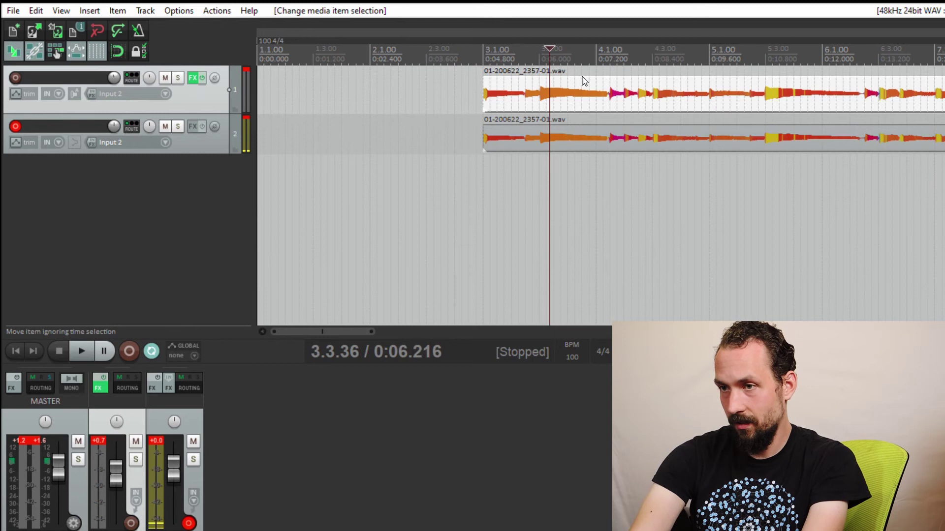
{"action": "left_click", "coordinate": [473, 81]}
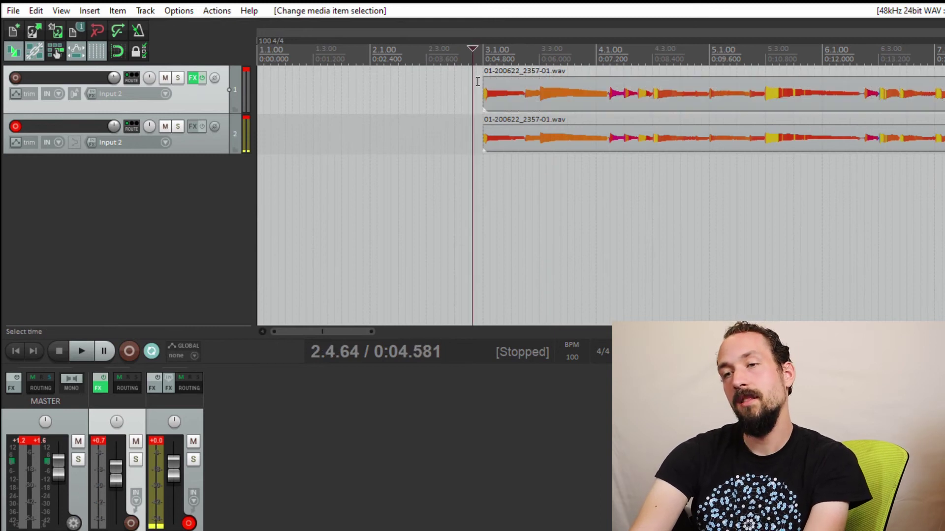
{"action": "key", "text": "space"}
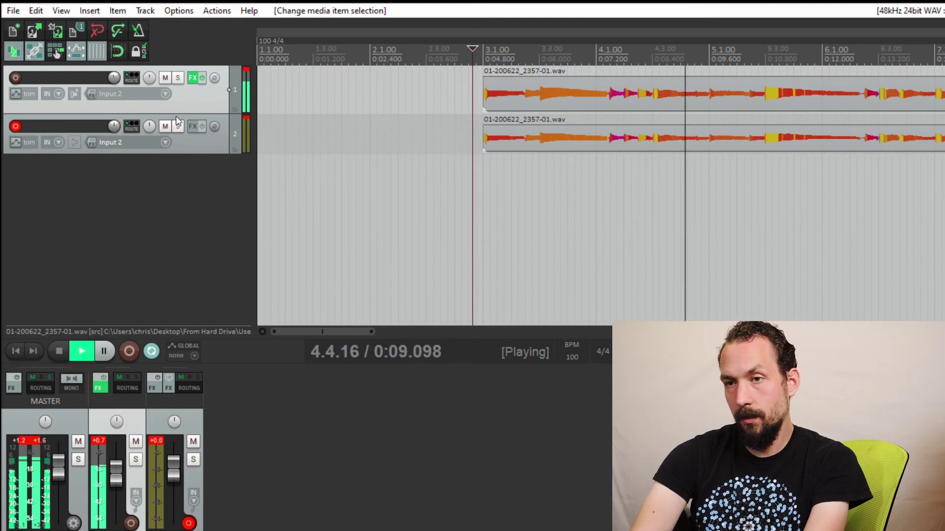
{"action": "key", "text": "F6"}
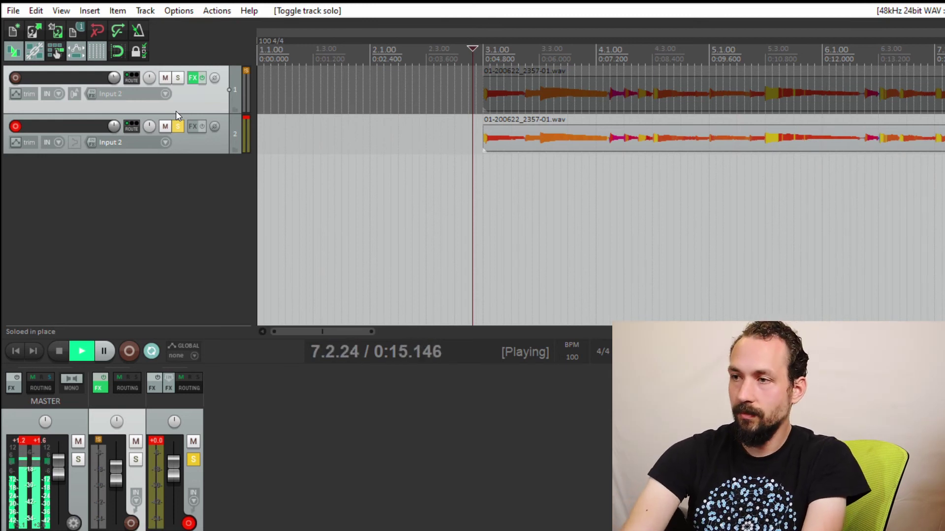
{"action": "key", "text": "space"}
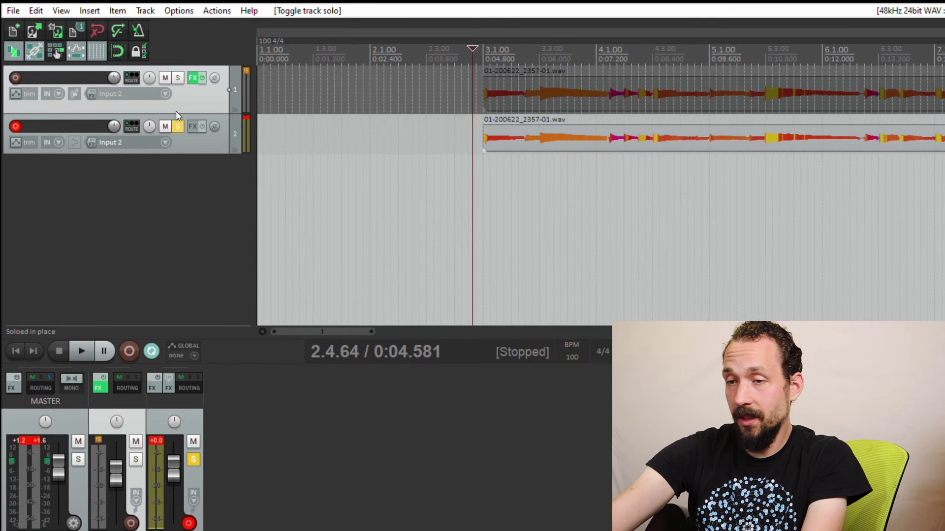
{"action": "key", "text": "ctrl+alt+s"}
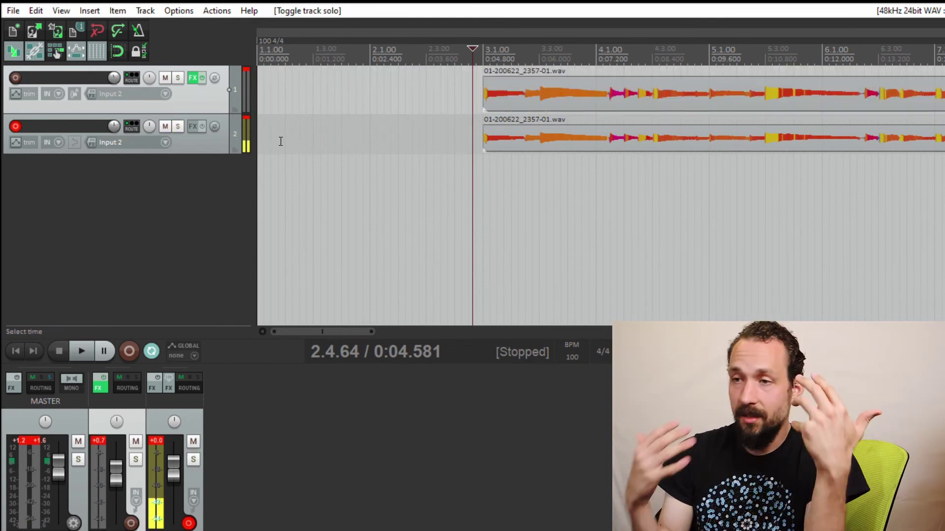
{"action": "scroll", "coordinate": [280, 141], "scroll_direction": "down", "scroll_amount": 1}
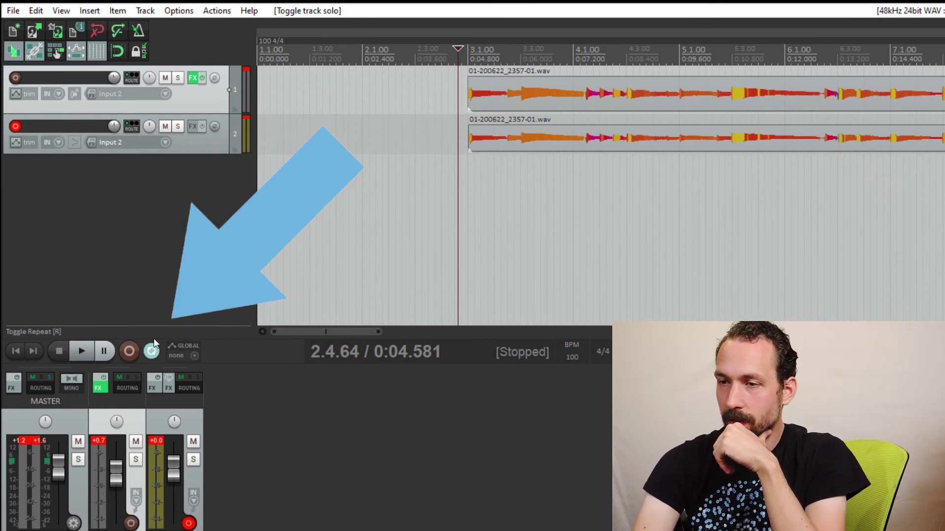
Select both takes and briefly play from near their end.
{"action": "scroll", "coordinate": [752, 112], "scroll_direction": "down", "scroll_amount": 3}
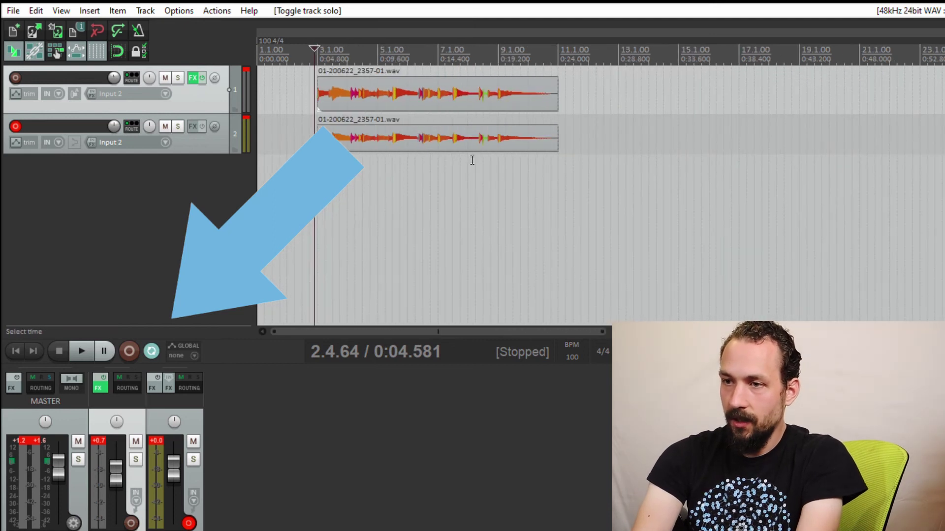
{"action": "left_click", "coordinate": [548, 175]}
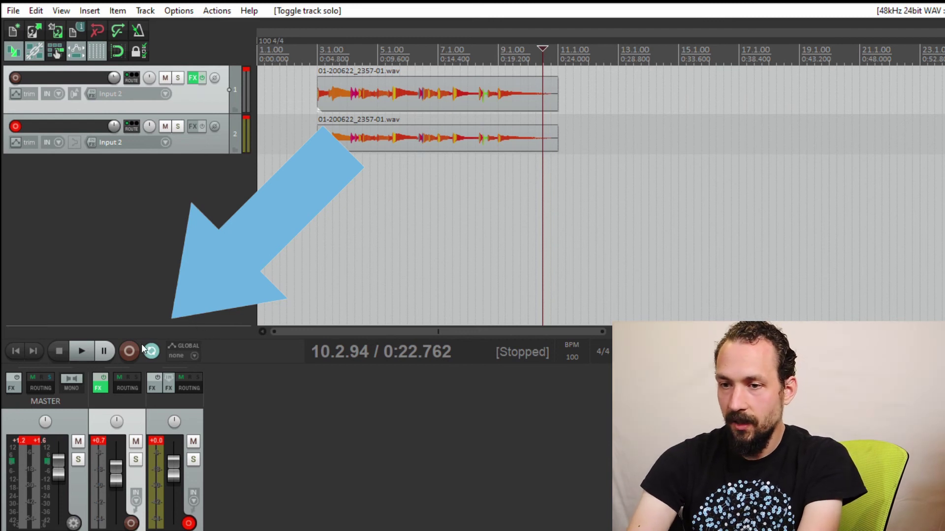
{"action": "left_click", "coordinate": [536, 119]}
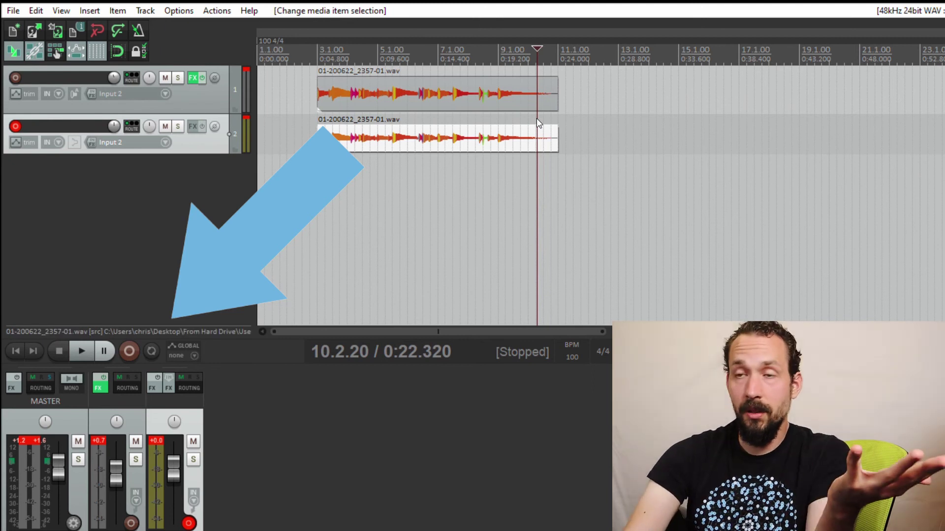
{"action": "left_click", "coordinate": [548, 79]}
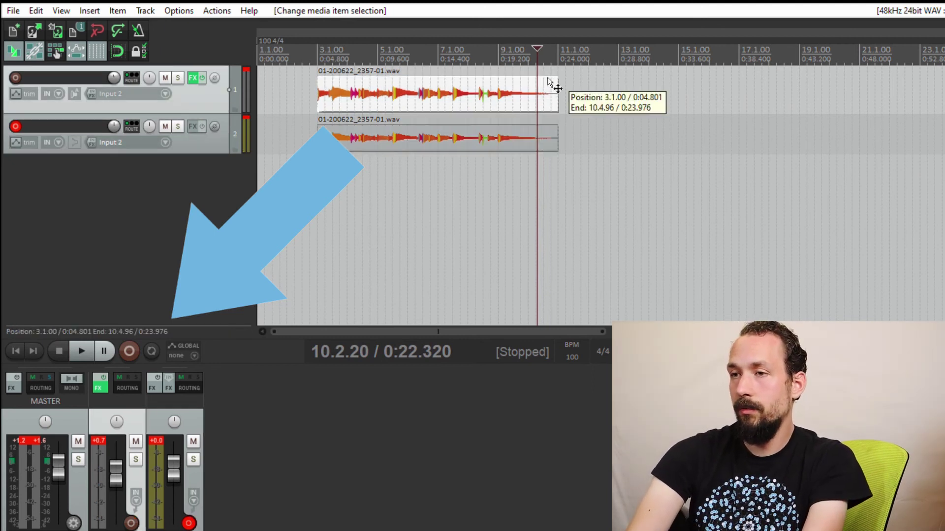
{"action": "key", "text": "space"}
{"action": "key", "text": "space"}
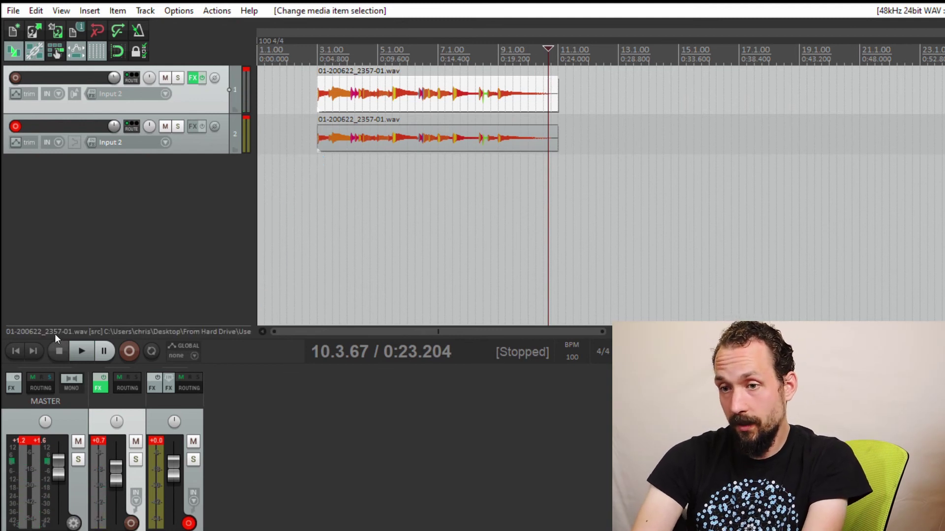
Enable repeat and play from the takes' end to hear playback loop around.
{"action": "left_click", "coordinate": [151, 351]}
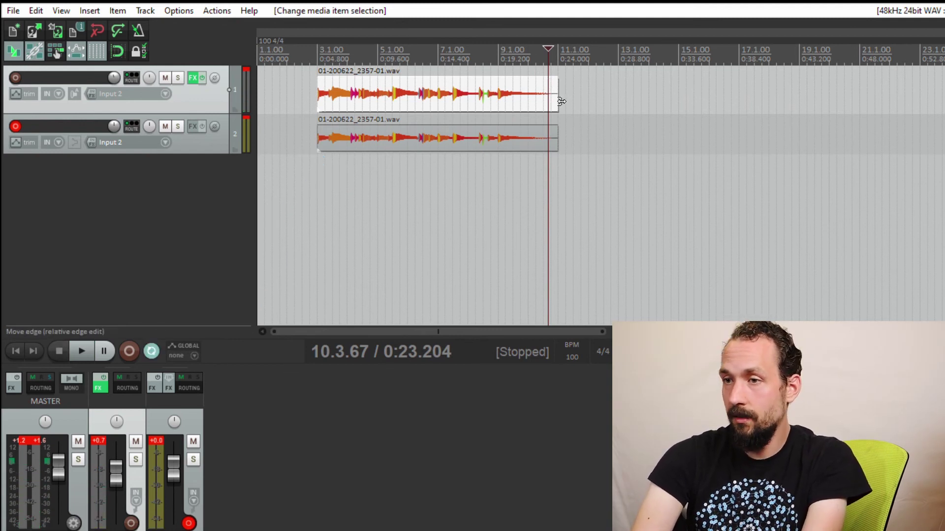
{"action": "left_click", "coordinate": [548, 94]}
{"action": "key", "text": "space"}
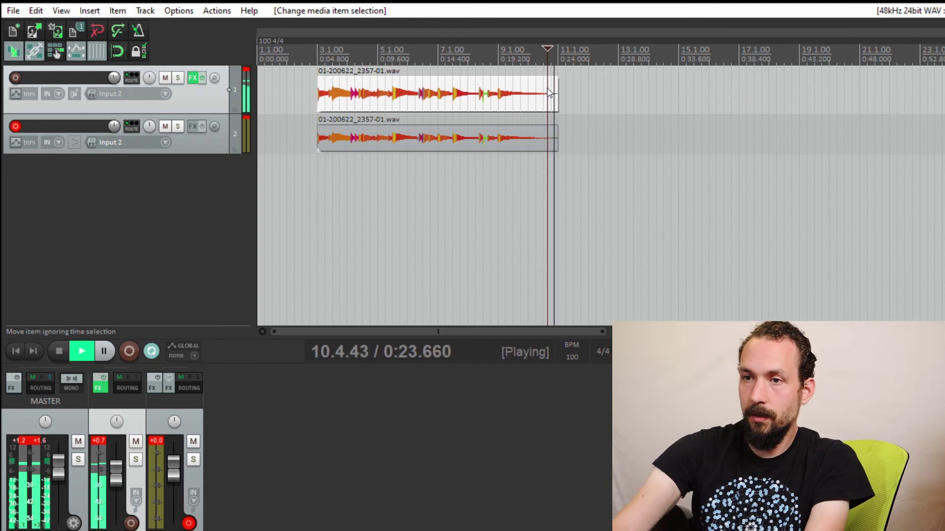
{"action": "key", "text": "space"}
{"action": "left_click", "coordinate": [536, 77]}
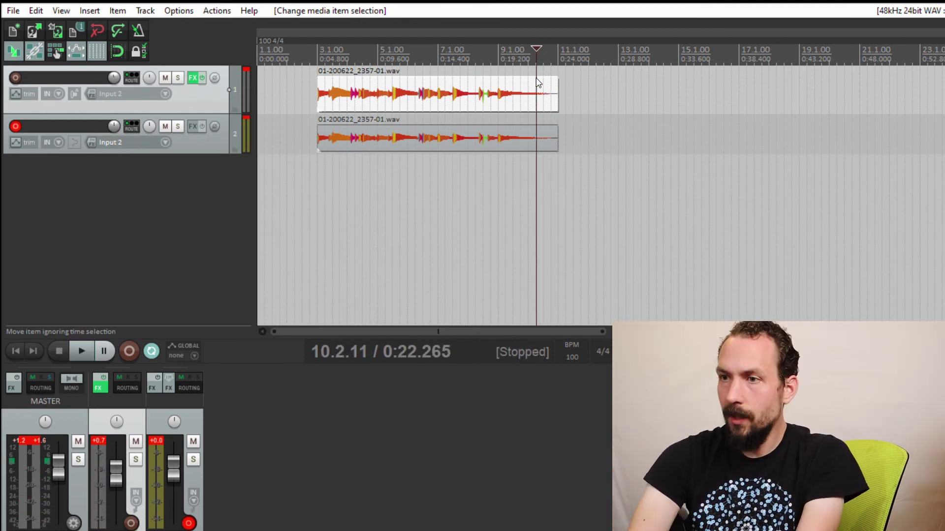
{"action": "scroll", "coordinate": [536, 78], "scroll_direction": "up", "scroll_amount": 3}
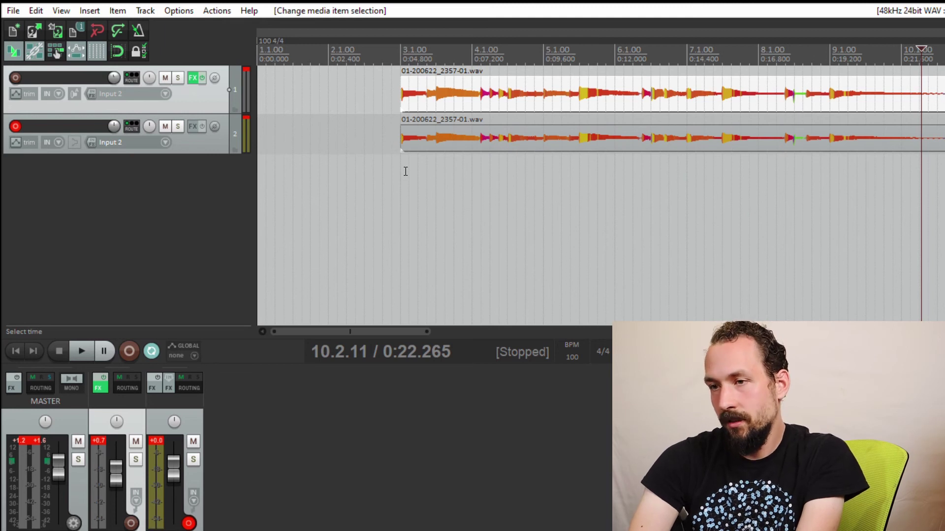
Time-select bars 3 to 5 and play the range from 3.1.00.
{"action": "left_click_drag", "start_coordinate": [405, 172], "coordinate": [549, 177]}
{"action": "left_click", "coordinate": [407, 88]}
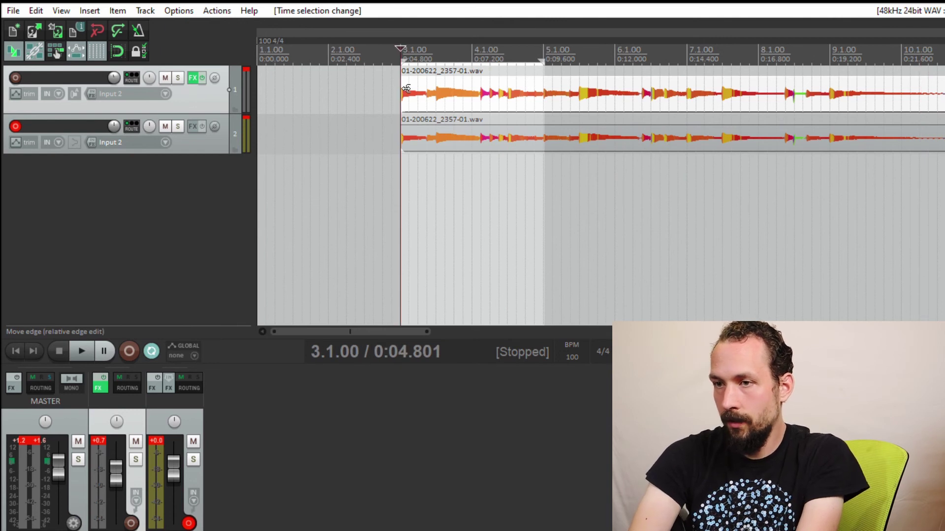
{"action": "key", "text": "space"}
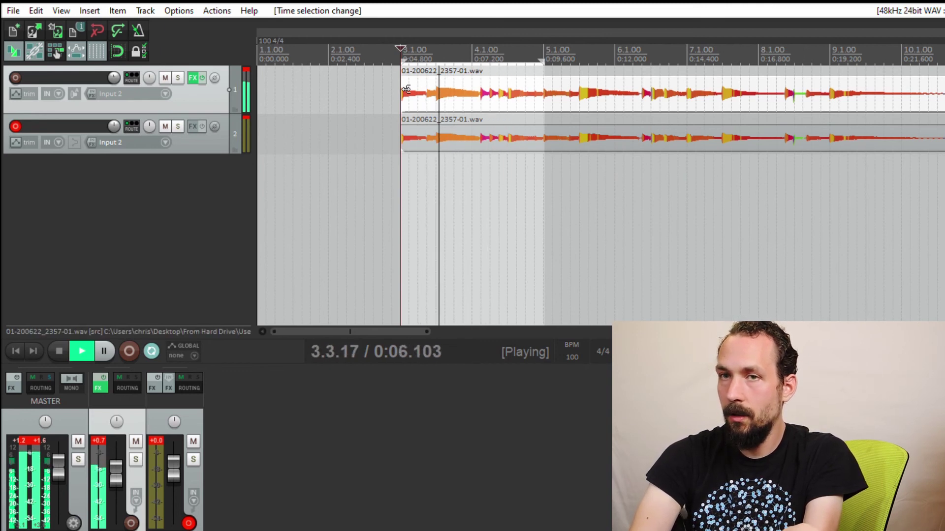
{"action": "key", "text": "space"}
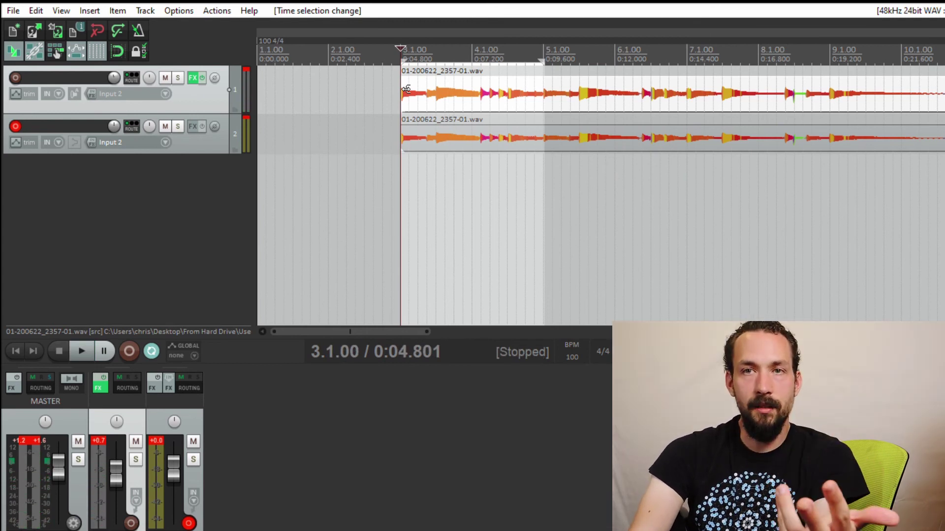
Select the guitar take just after bar 3 and zoom in.
{"action": "left_click", "coordinate": [406, 89]}
{"action": "scroll", "coordinate": [406, 89], "scroll_direction": "up", "scroll_amount": 3}
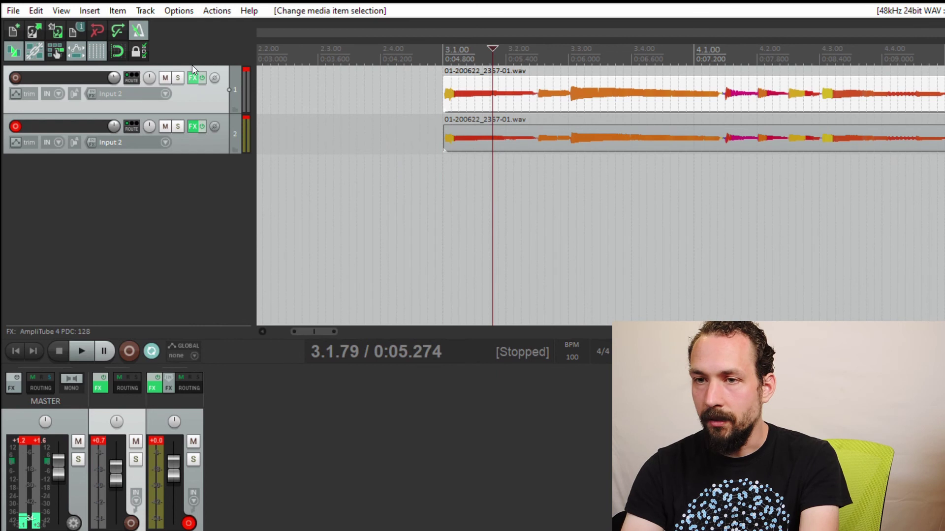